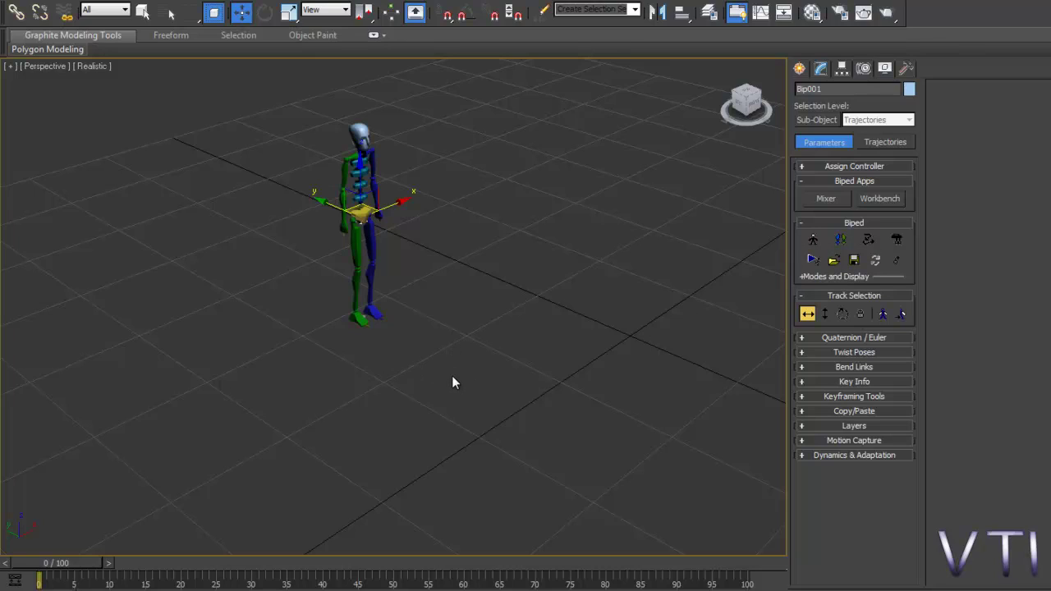
Step: Turn on Footstep Mode for the biped and show its footstep creation settings
middle_click_drag(422, 370, 348, 407)
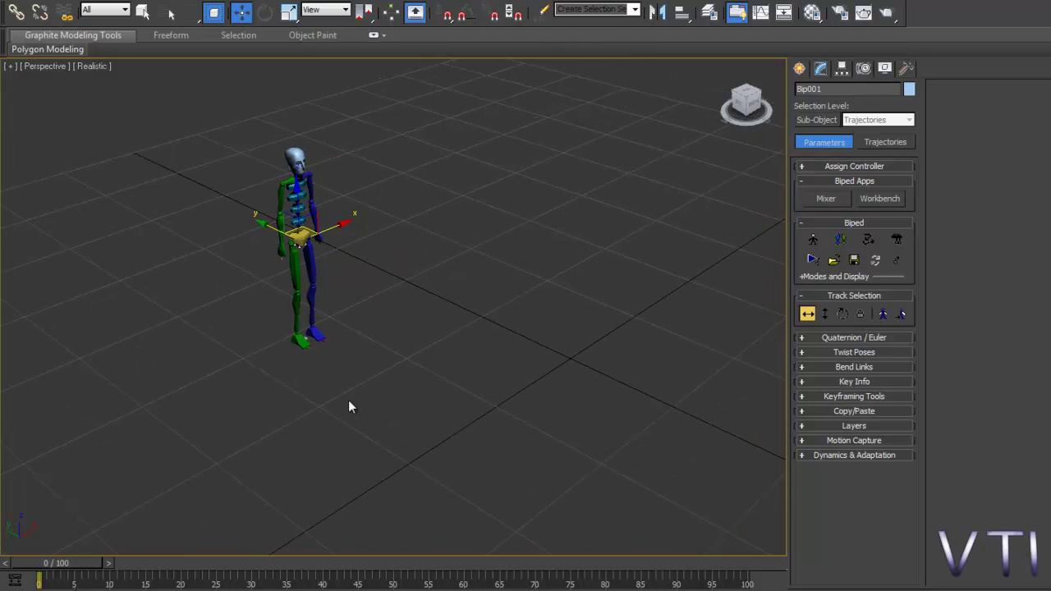
right_click(395, 382)
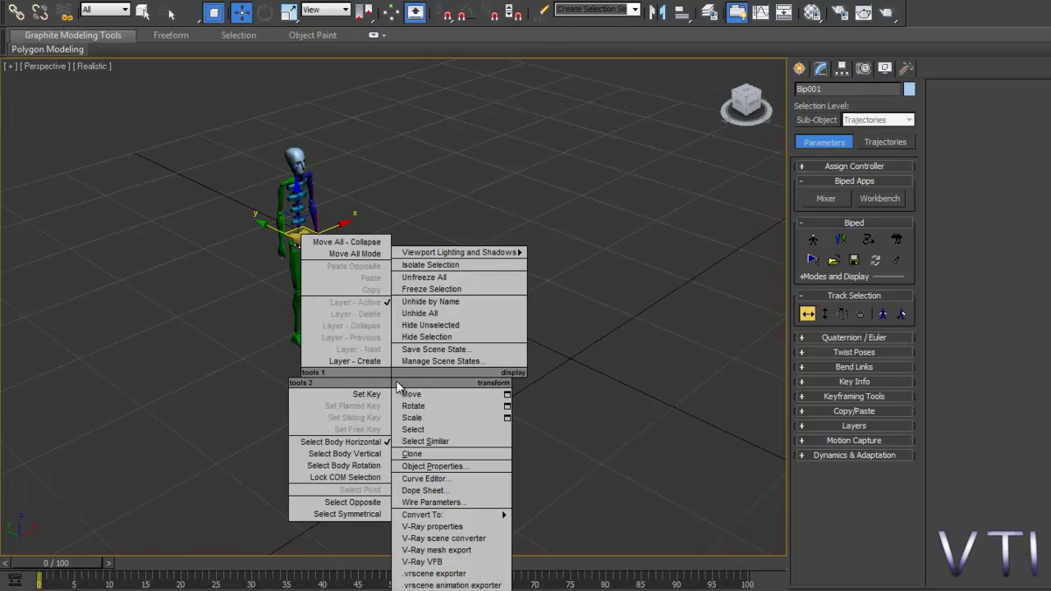
left_click(441, 412)
middle_click_drag(406, 418, 381, 344, "alt")
scroll(359, 425, "up", 2)
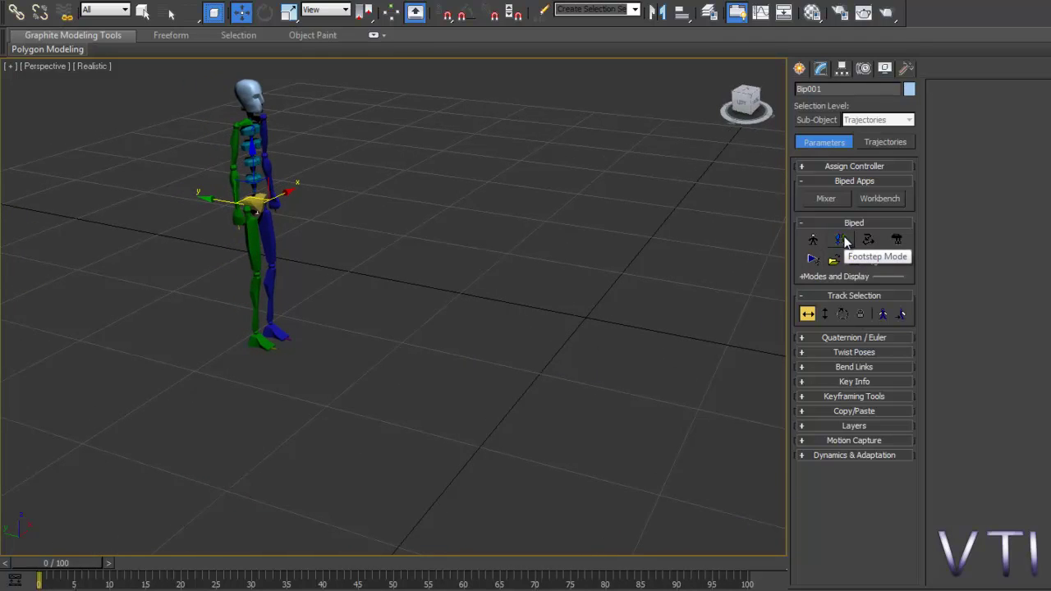
left_click(841, 240)
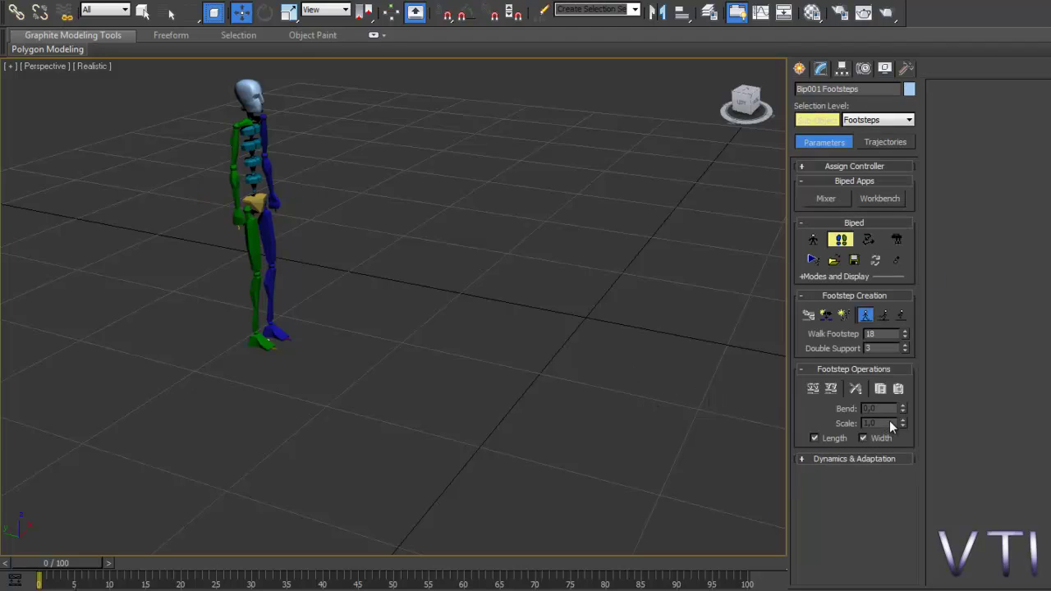
left_click(858, 297)
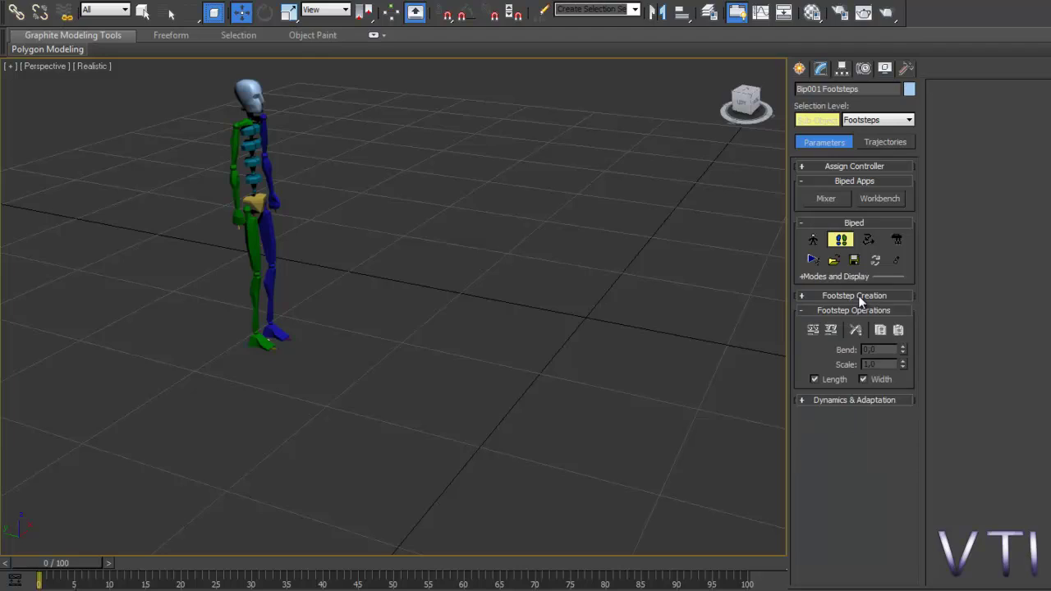
left_click(859, 298)
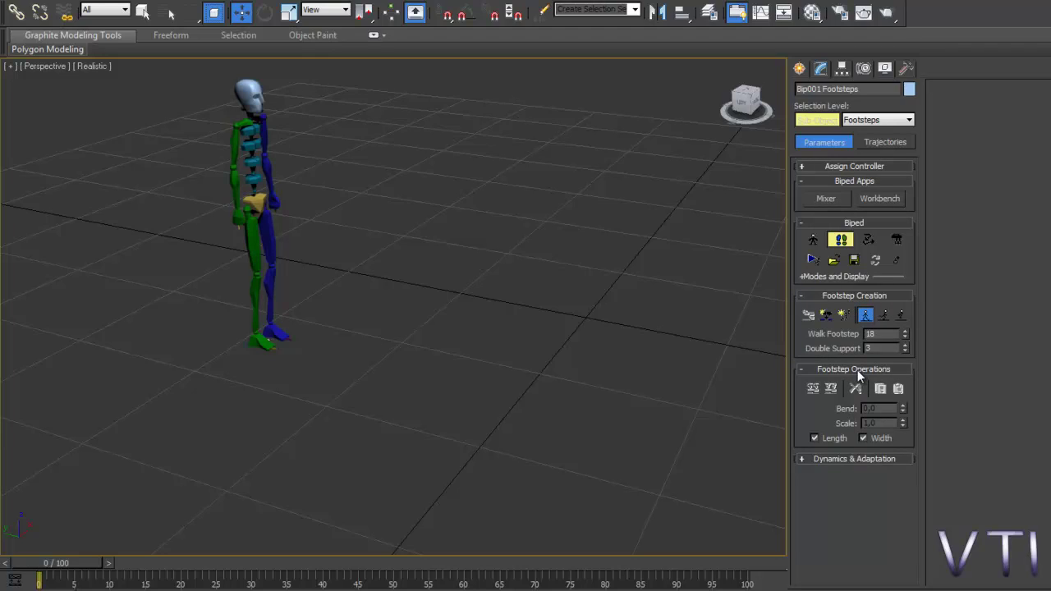
Step: Create six walk footsteps at the current frame, alternating feet along a path ahead of the biped
middle_click_drag(431, 390, 404, 384)
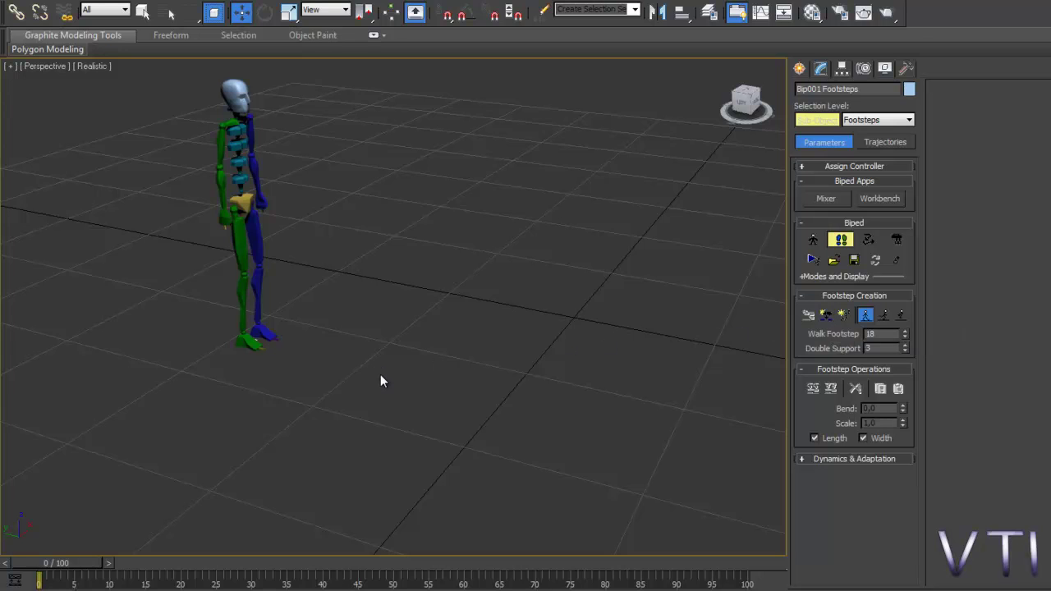
middle_click_drag(381, 381, 305, 357)
scroll(308, 360, "down", 3)
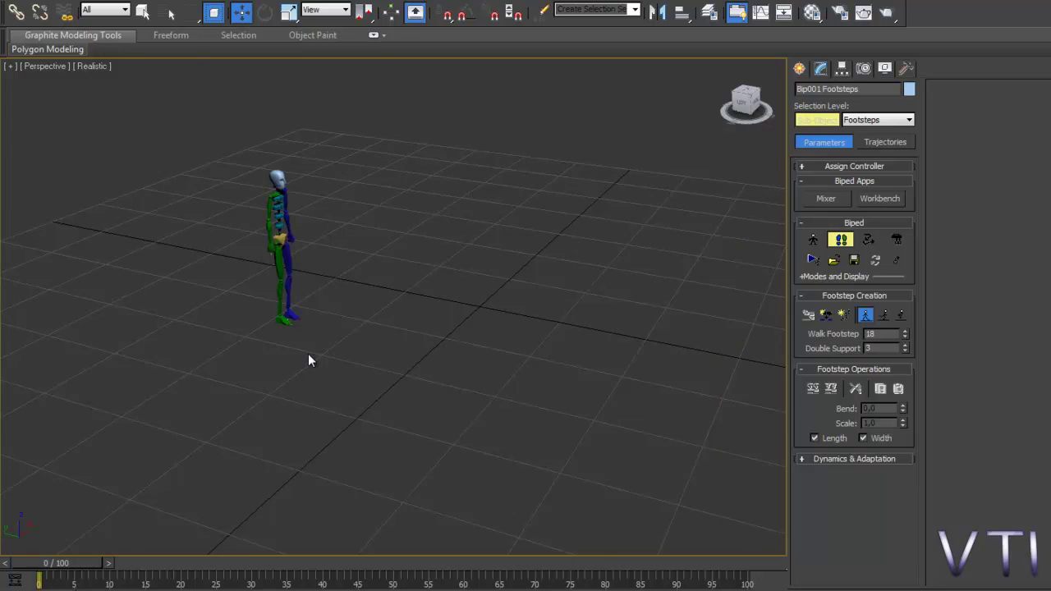
scroll(308, 360, "up", 2)
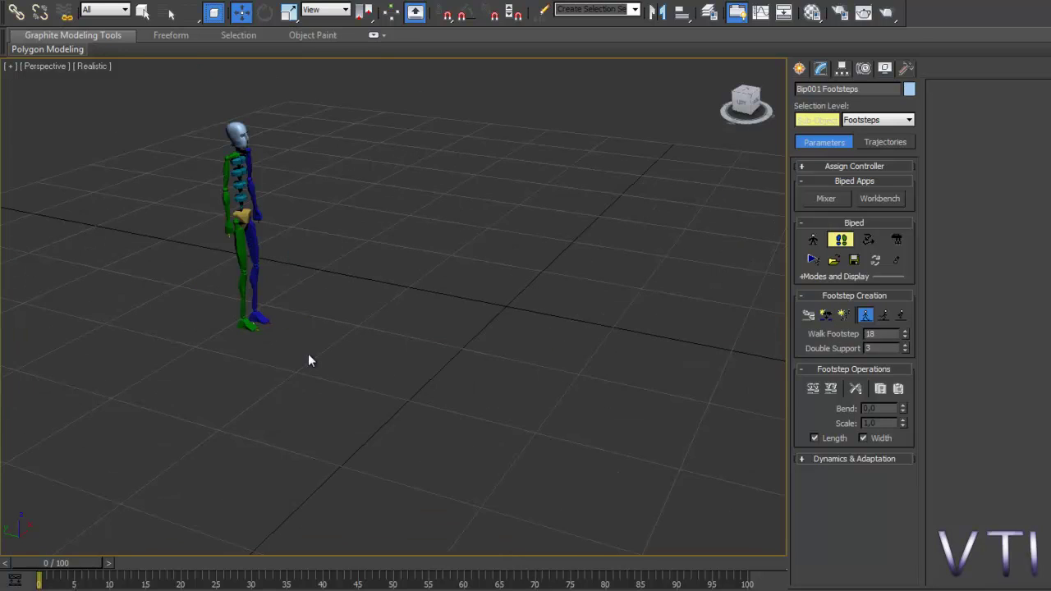
left_click(825, 315)
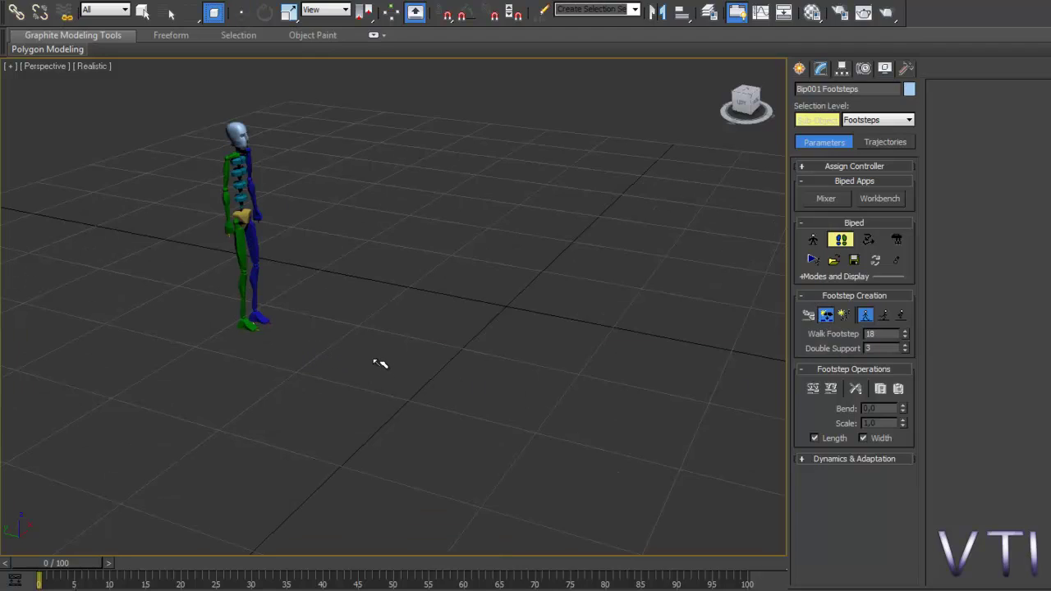
left_click(296, 339)
left_click(337, 340)
left_click(373, 360)
left_click(444, 362)
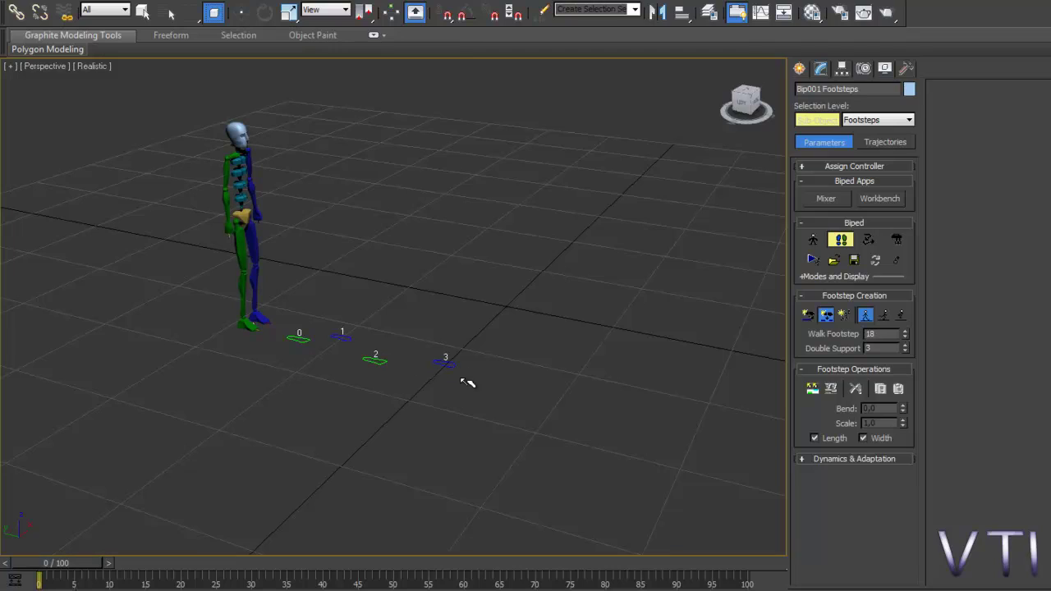
left_click(498, 393)
left_click(565, 397)
key("w")
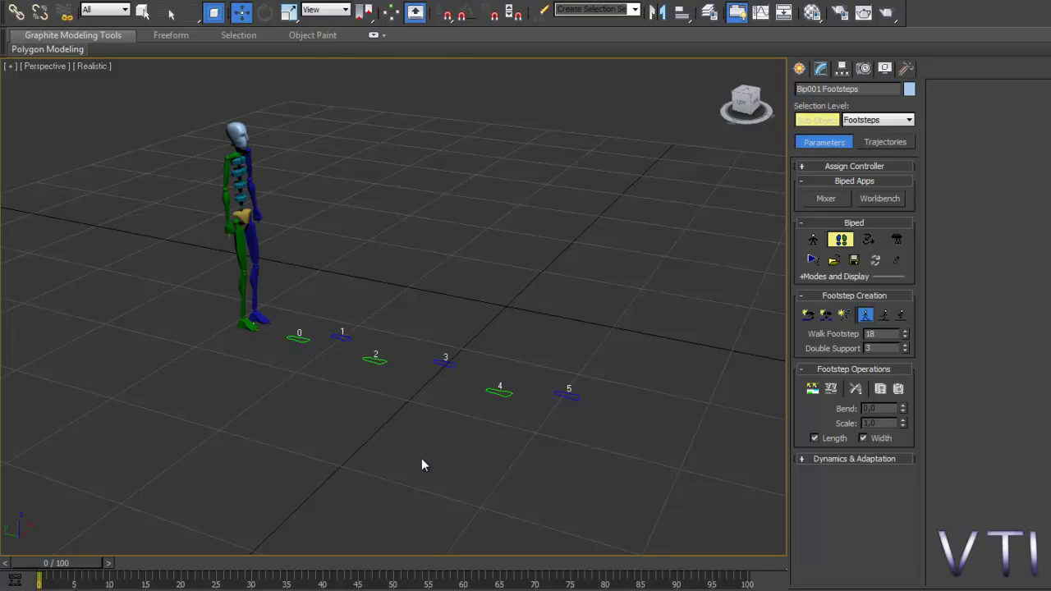
Step: Scrub the timeline to check for motion, and create keys for the six inactive footsteps
left_click_drag(90, 565, 38, 567)
key("w")
left_click(813, 391)
scroll(361, 394, "up", 4)
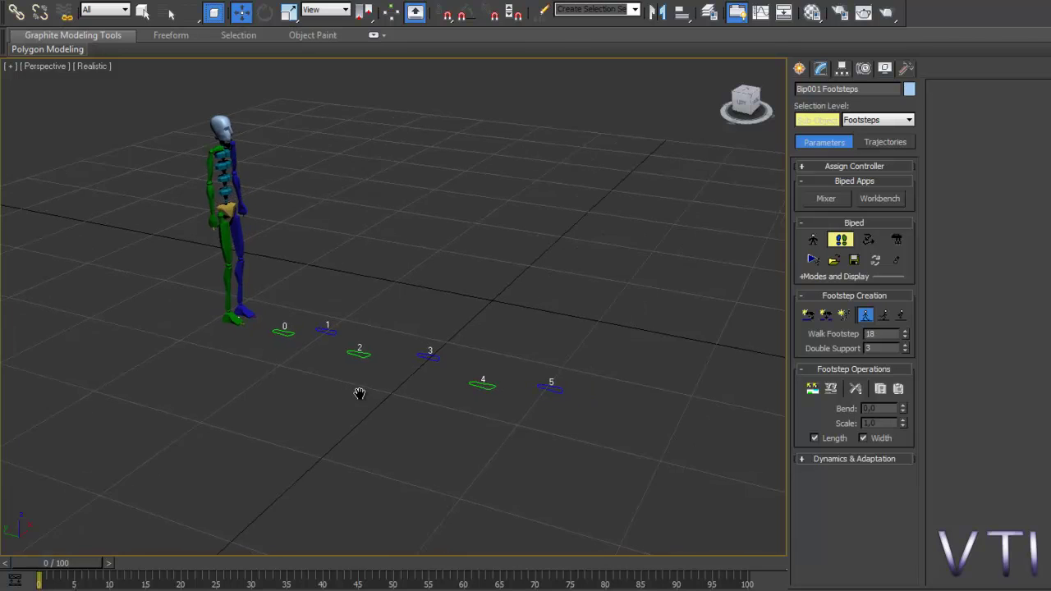
middle_click_drag(363, 403, 394, 301)
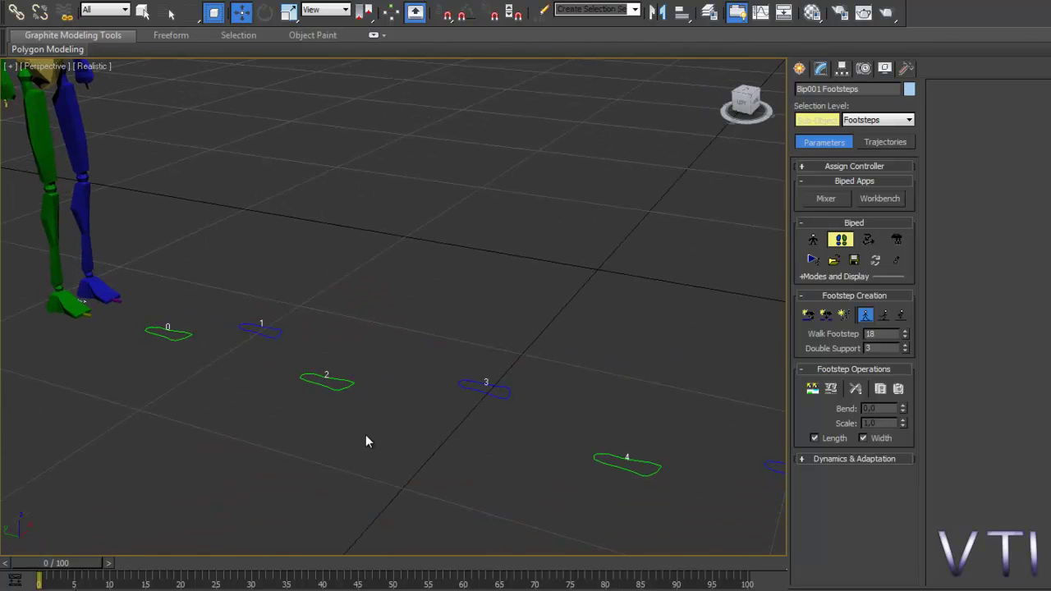
scroll(366, 439, "up", 2)
middle_click_drag(366, 439, 411, 354)
scroll(339, 387, "down", 2)
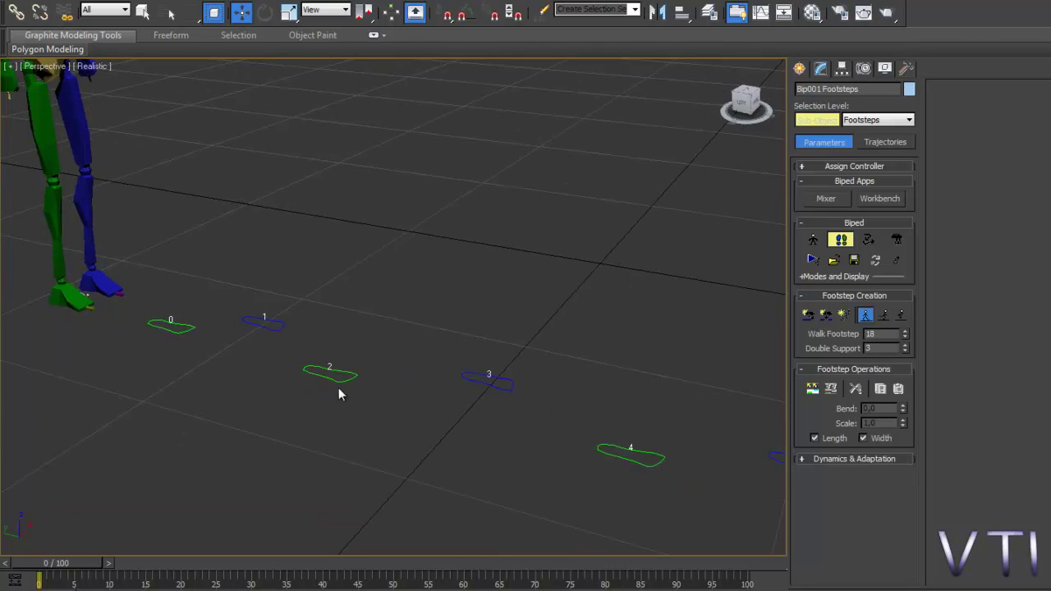
scroll(501, 429, "down", 3)
scroll(434, 422, "up", 5)
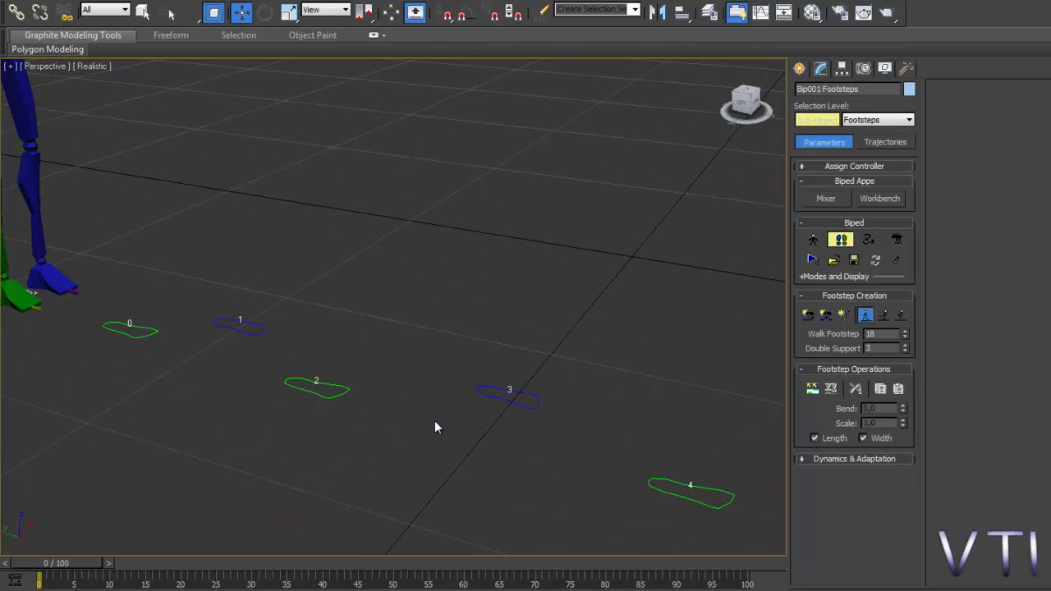
middle_click_drag(421, 423, 444, 345)
scroll(433, 400, "down", 5)
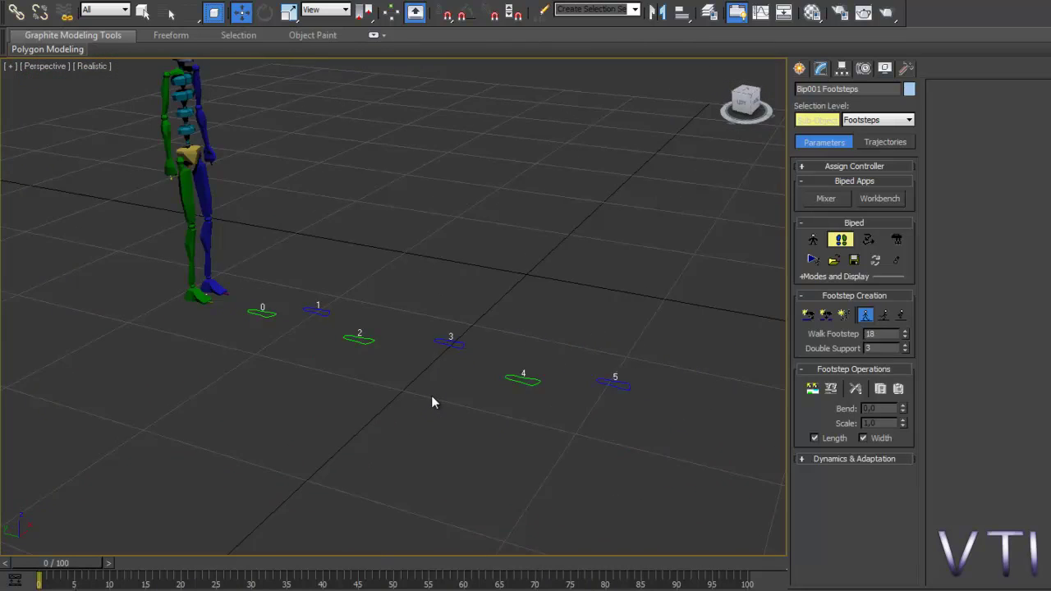
scroll(430, 402, "up", 2)
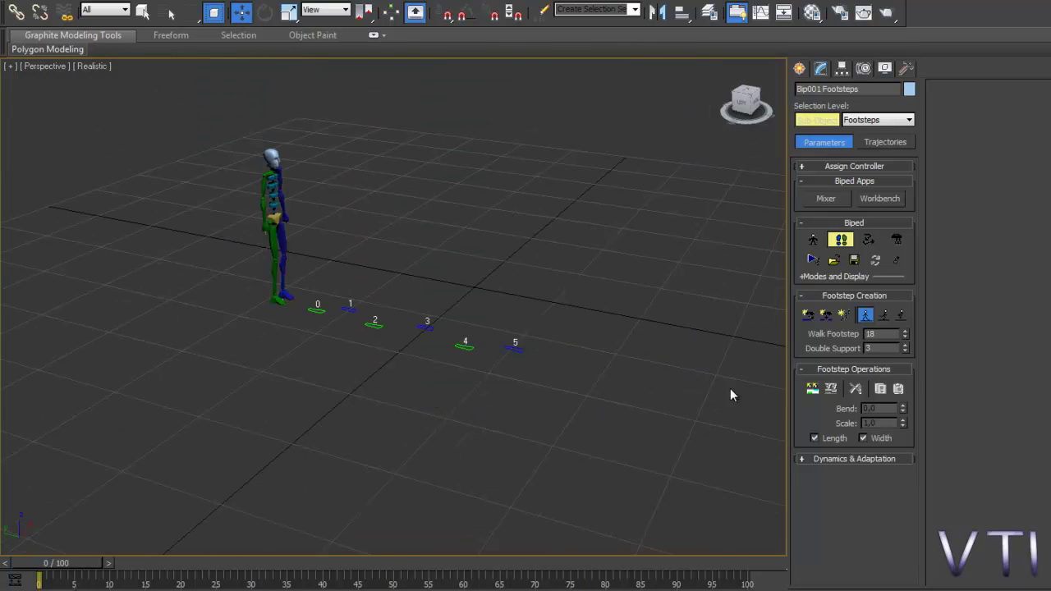
left_click(812, 389)
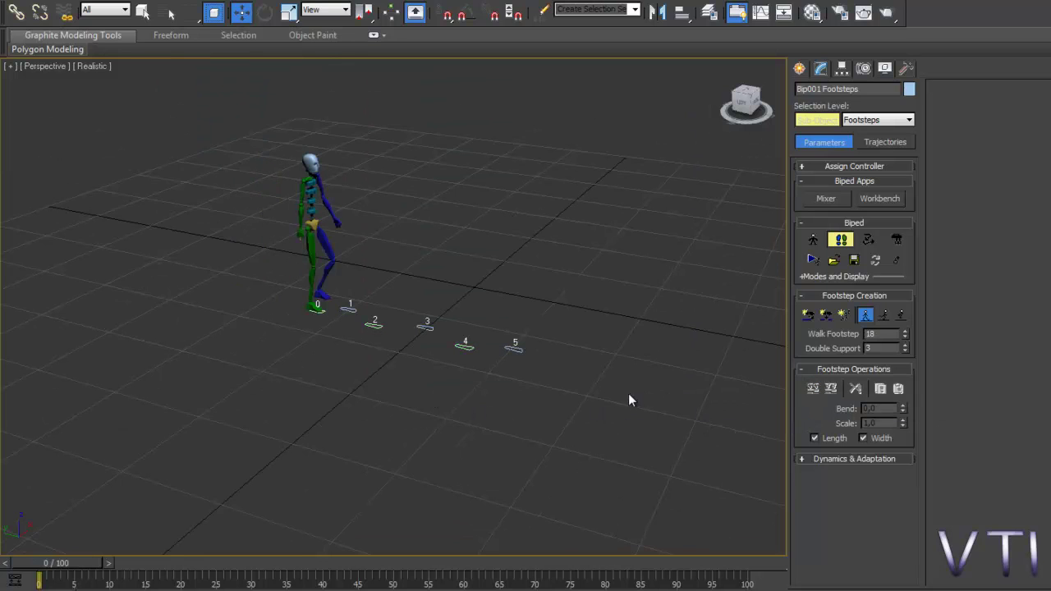
Step: Inspect the biped on its keyed footsteps and scrub the animation to frame 13 to preview the walk
middle_click_drag(486, 389, 469, 418)
scroll(466, 426, "up", 4)
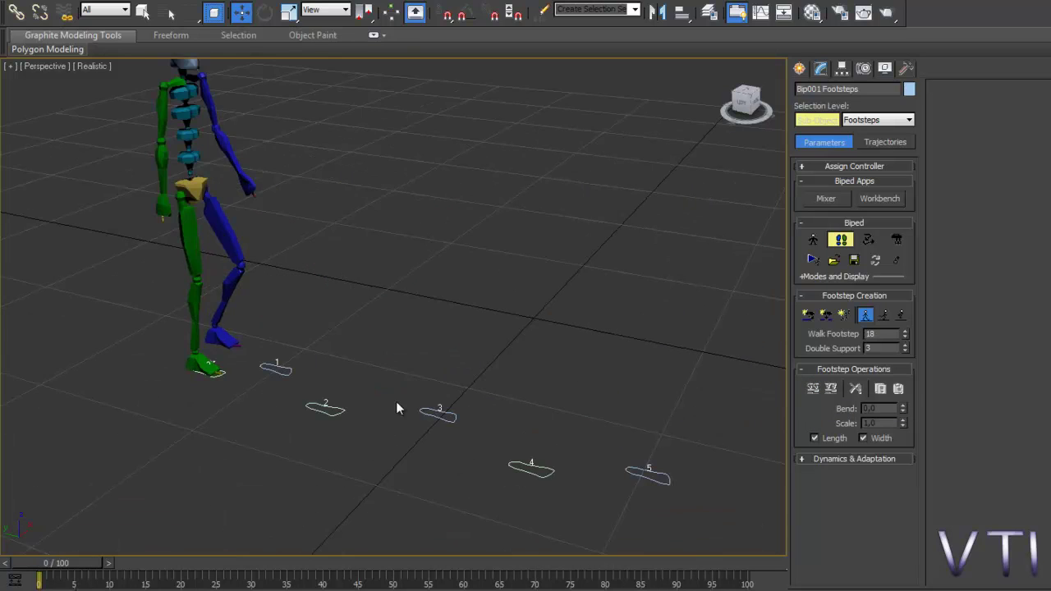
middle_click_drag(396, 403, 433, 253)
scroll(470, 366, "up", 2)
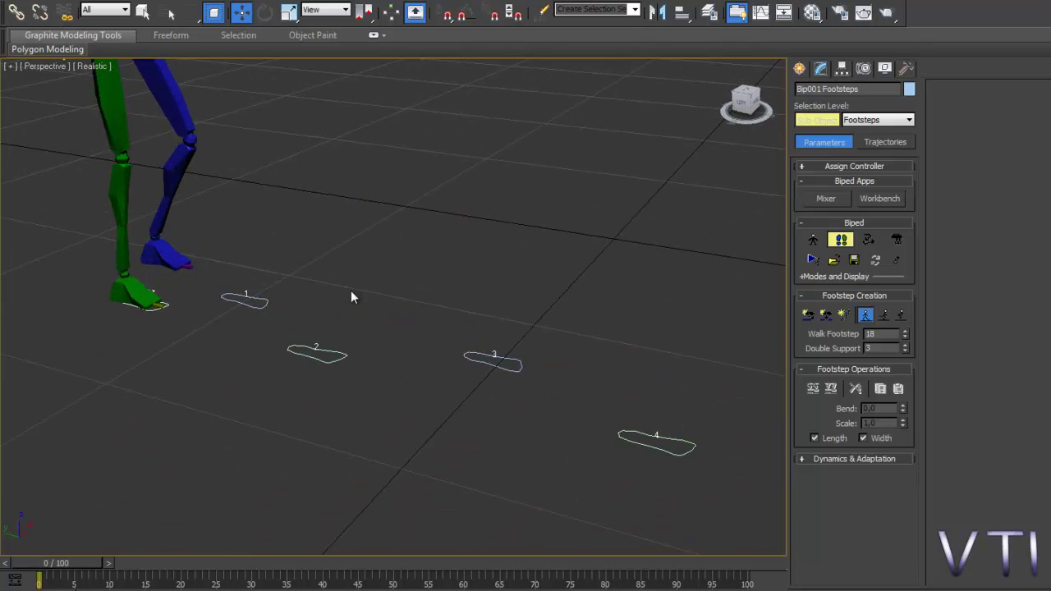
scroll(414, 366, "down", 8)
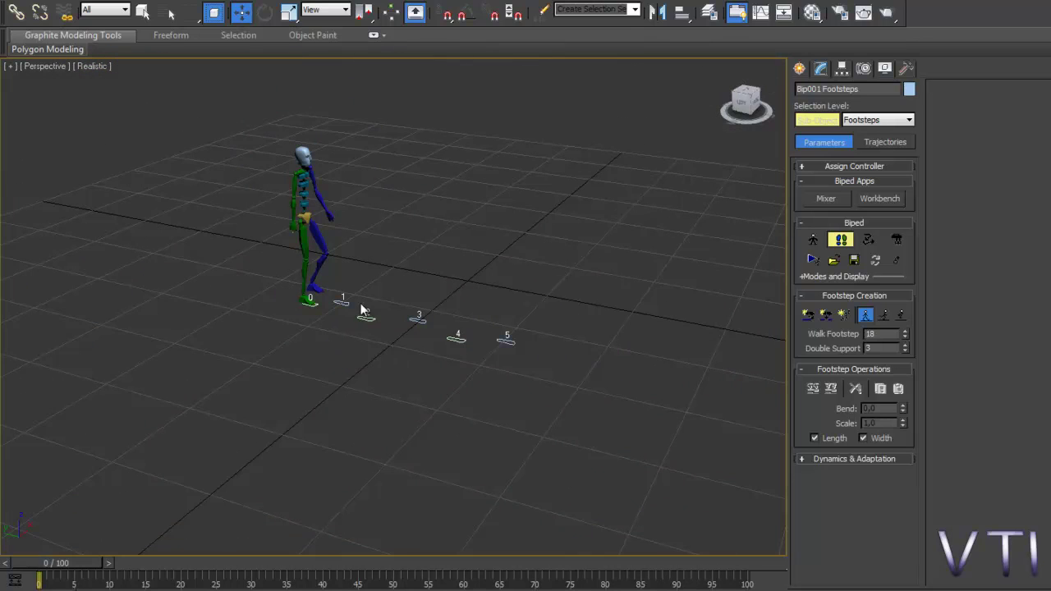
scroll(356, 379, "up", 4)
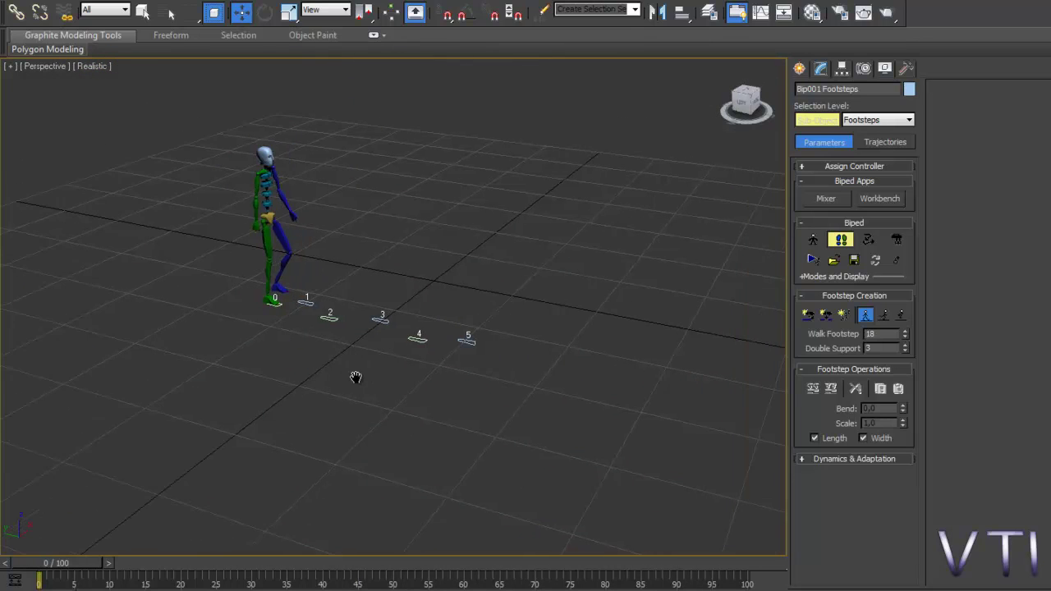
scroll(327, 388, "down", 2)
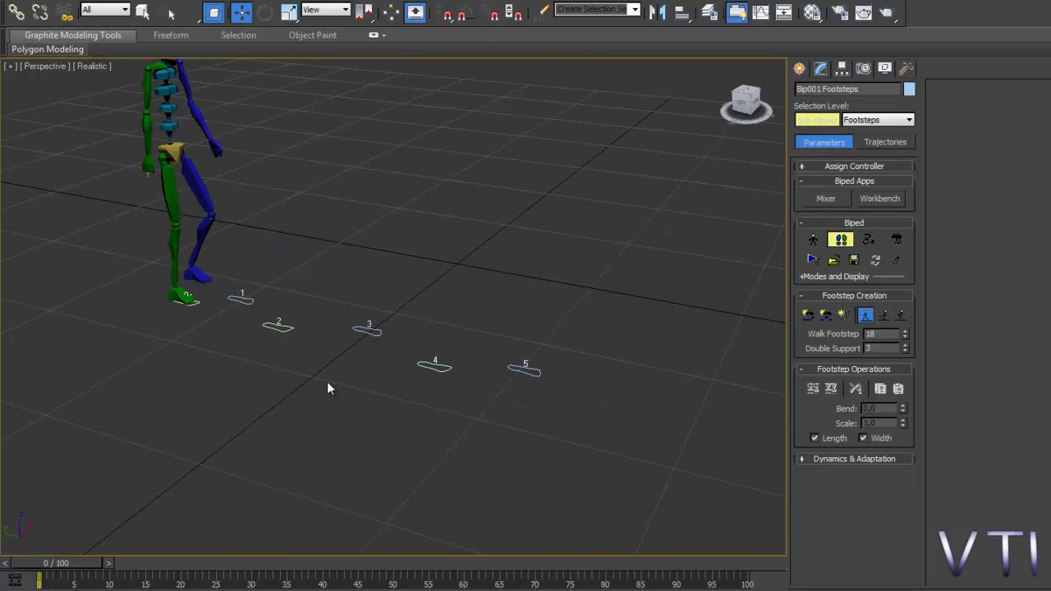
scroll(326, 410, "down", 1)
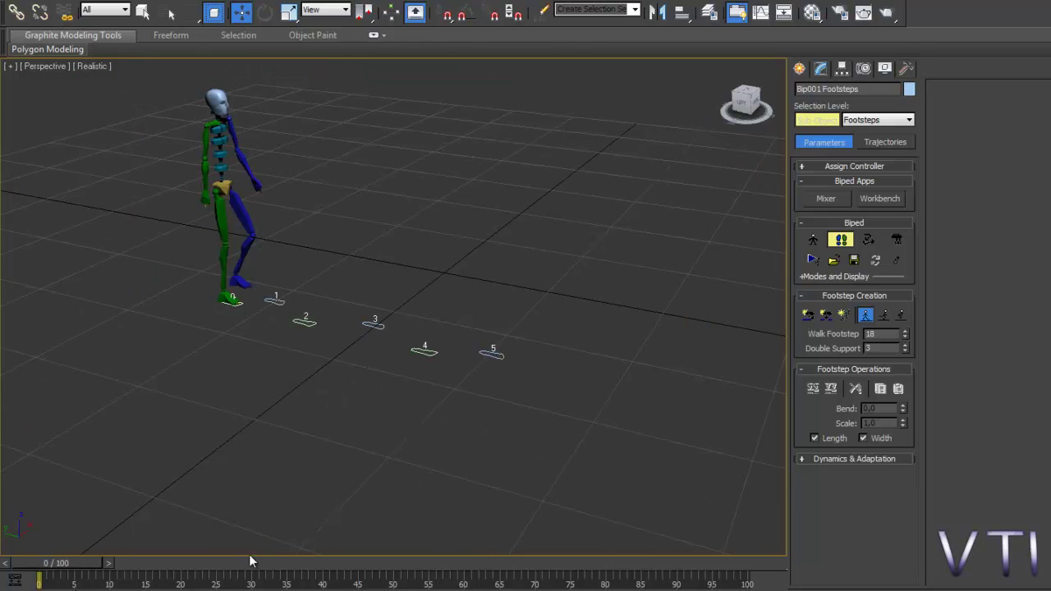
left_click_drag(80, 565, 130, 581)
key("w")
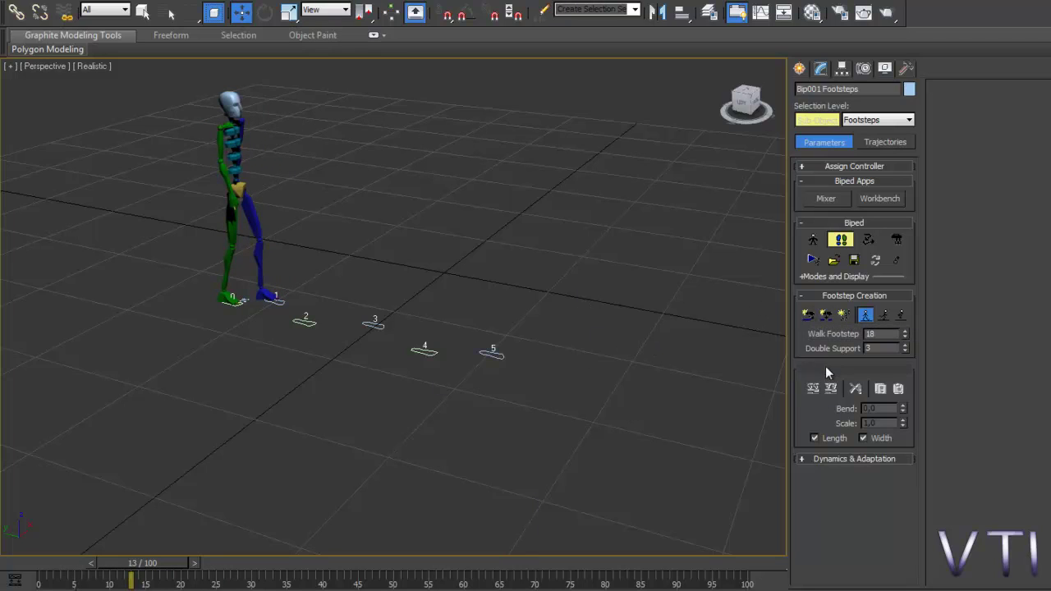
Step: Append four more alternating walk footsteps along the path beyond footstep 5
left_click(809, 314)
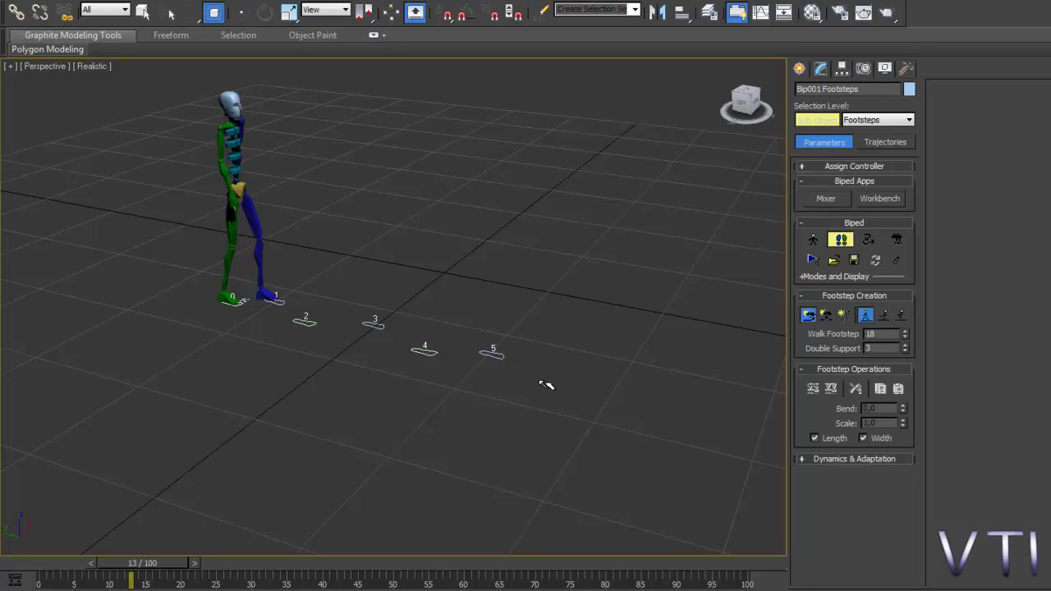
left_click(588, 390)
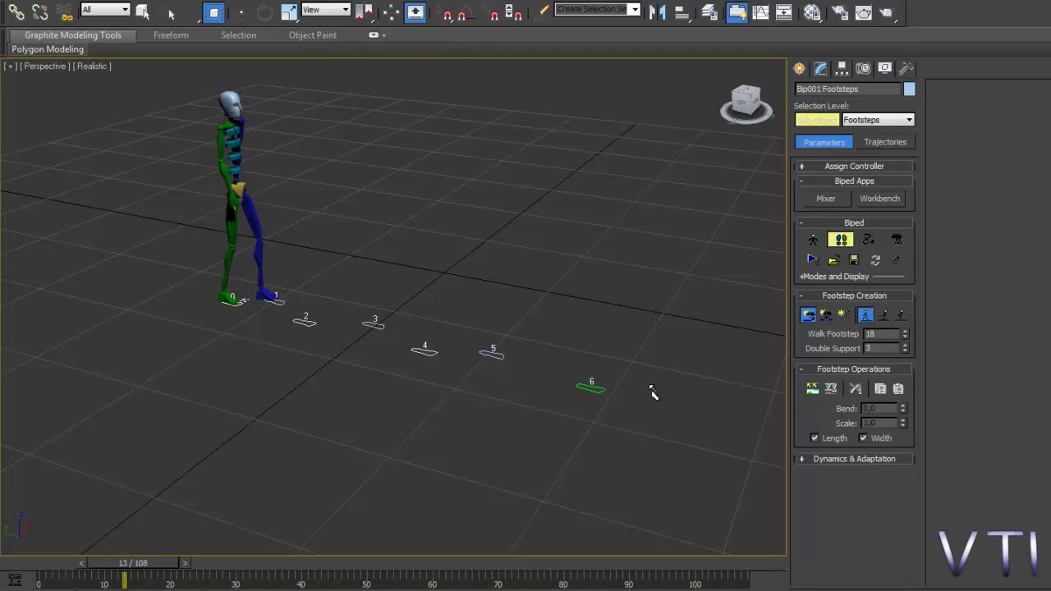
left_click(649, 390)
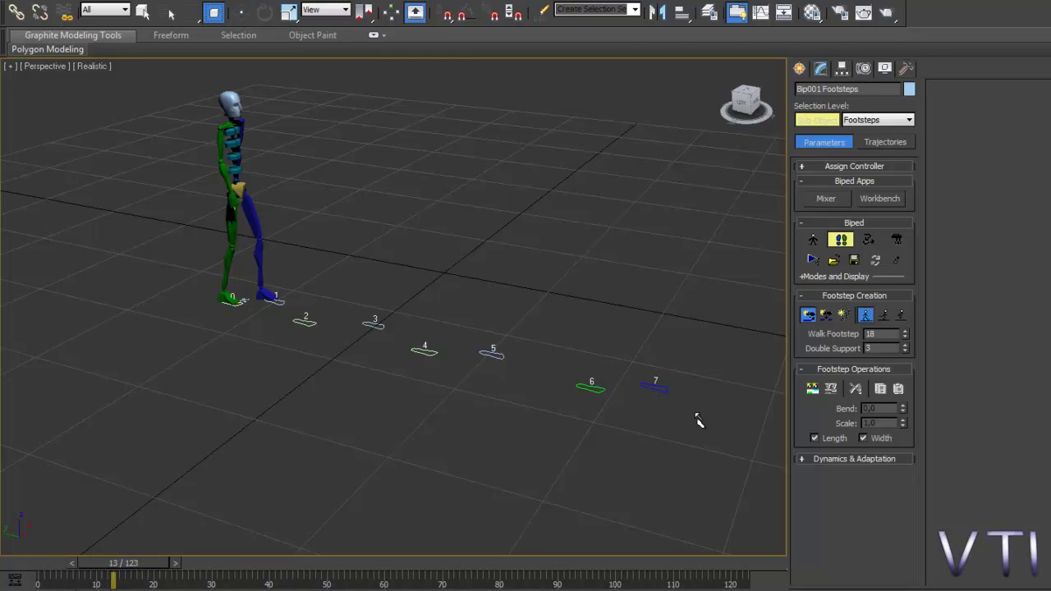
left_click(702, 417)
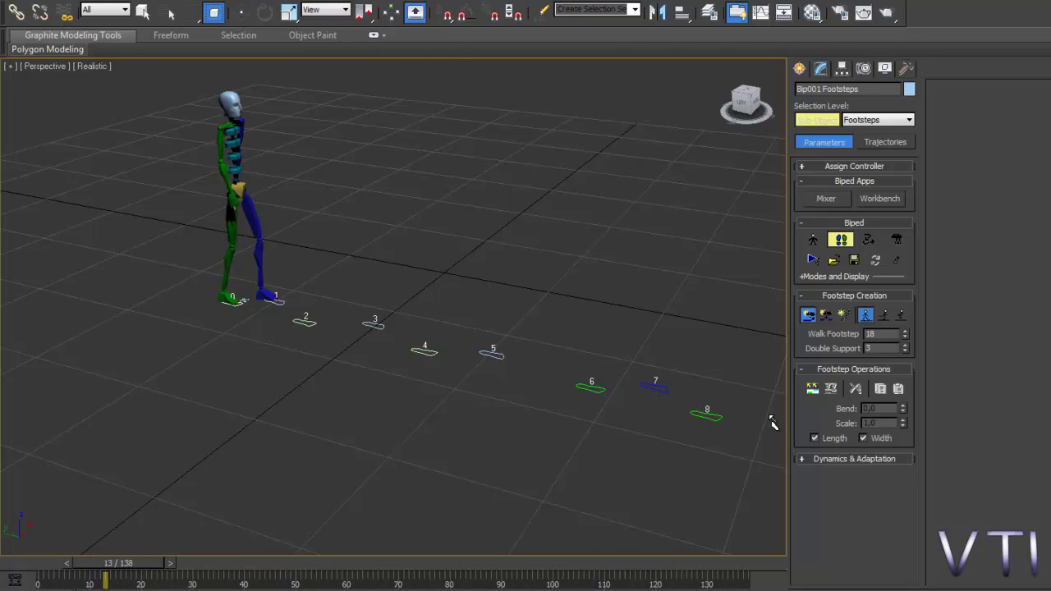
left_click(773, 421)
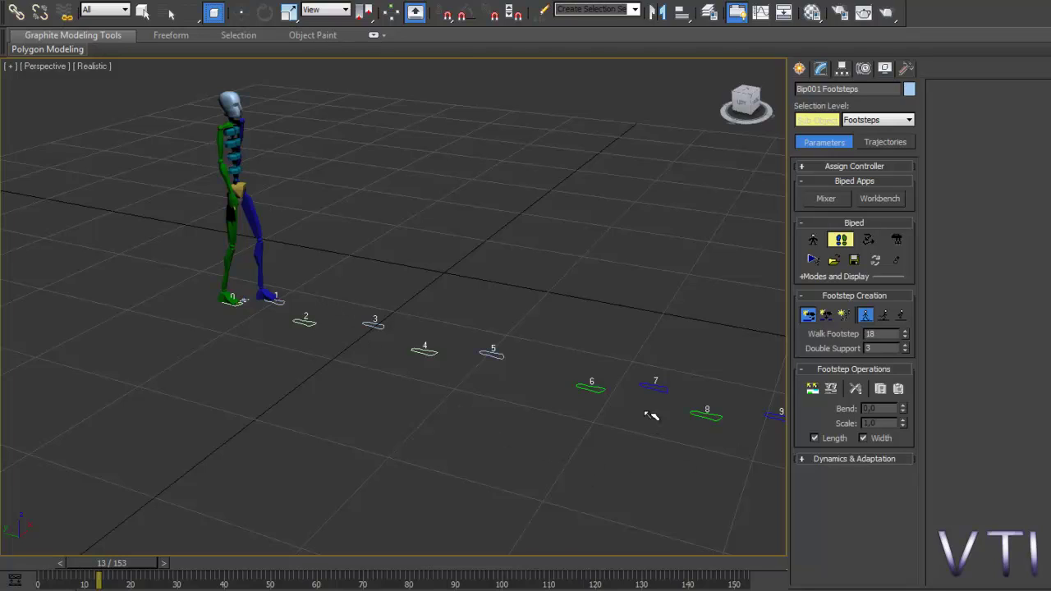
key("w")
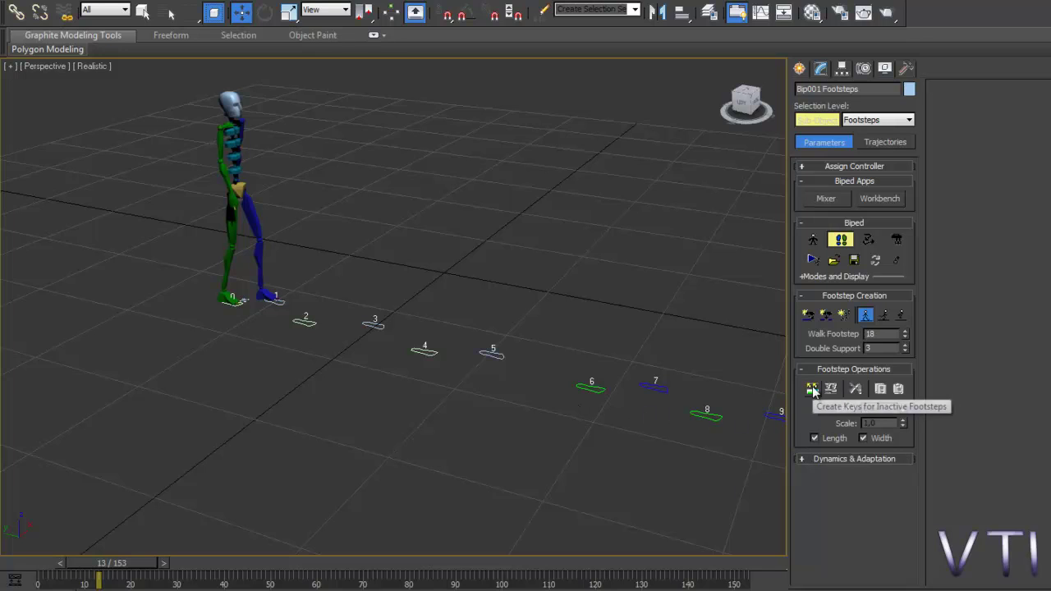
Step: Create keys for the four appended footsteps and play back the extended walk
left_click(812, 388)
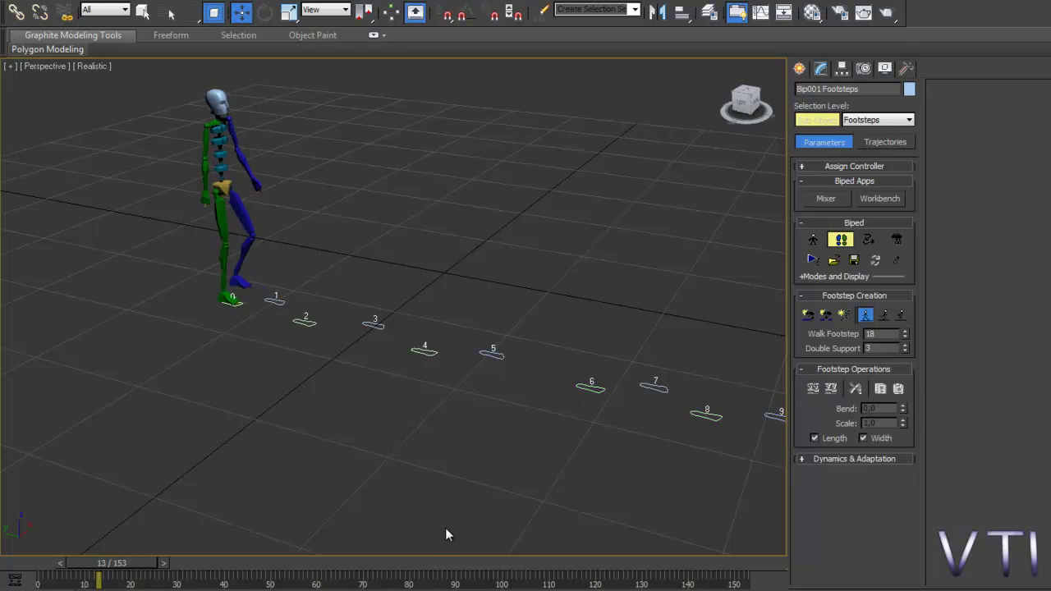
middle_click_drag(551, 465, 456, 477)
scroll(395, 391, "down", 3)
scroll(399, 418, "up", 2)
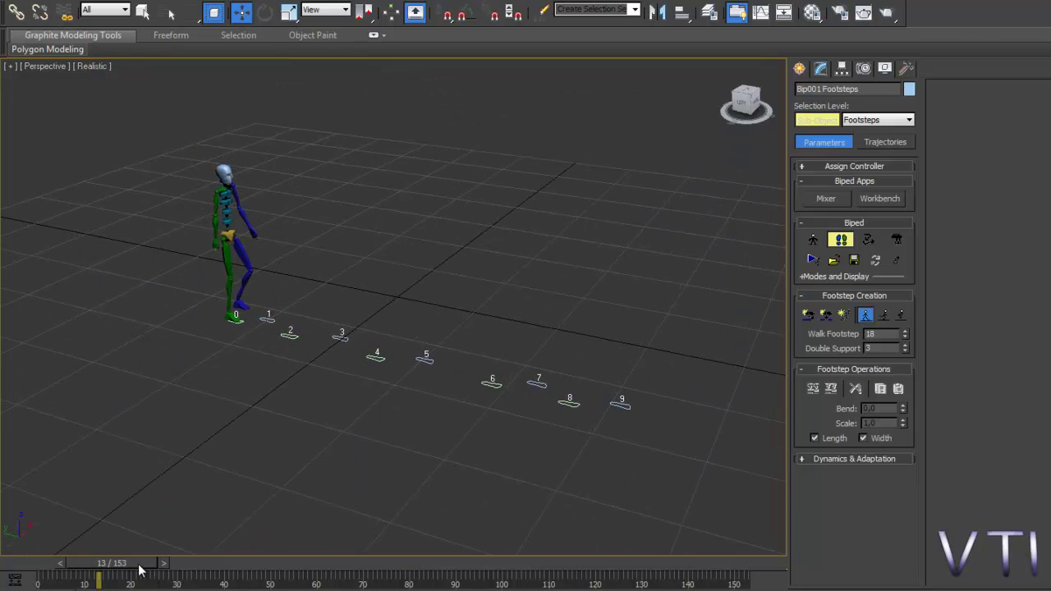
left_click_drag(139, 567, 218, 568)
key("/")
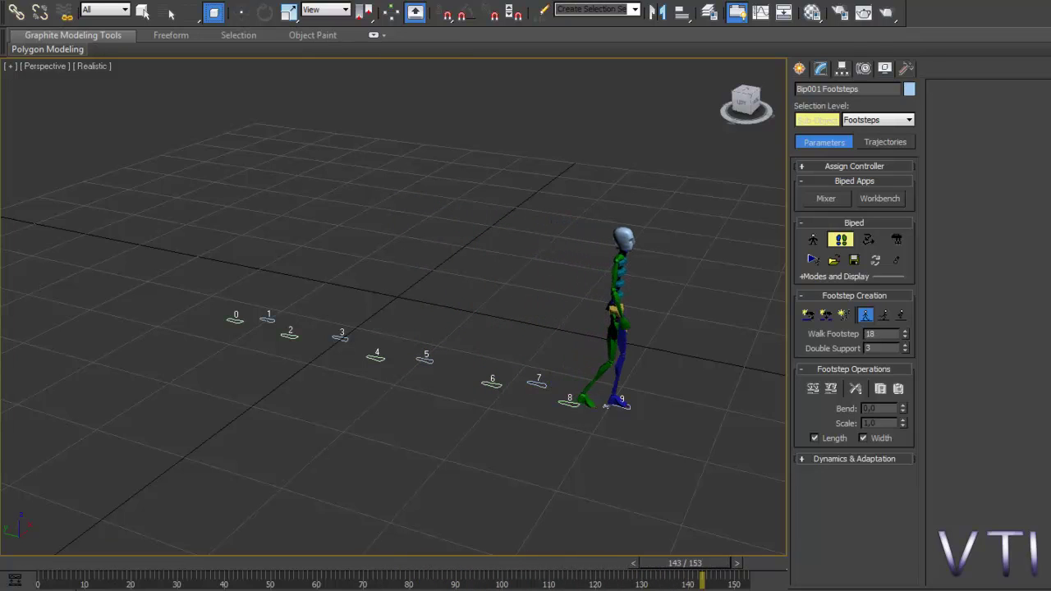
Step: Return the animation to frame 0 and move footstep 7 outward along the X axis, away from the path
key("w")
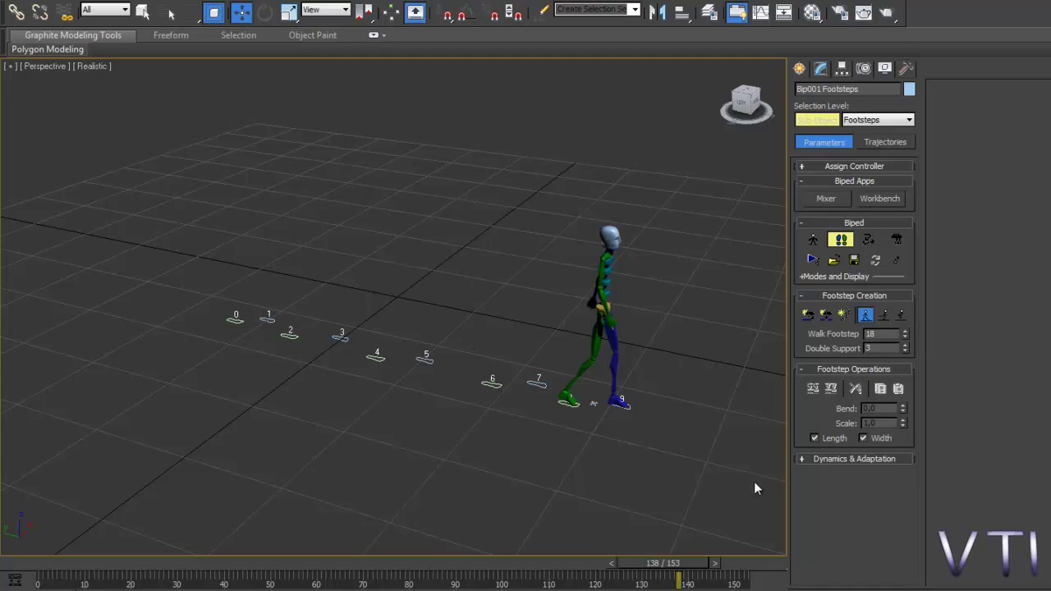
key("Home")
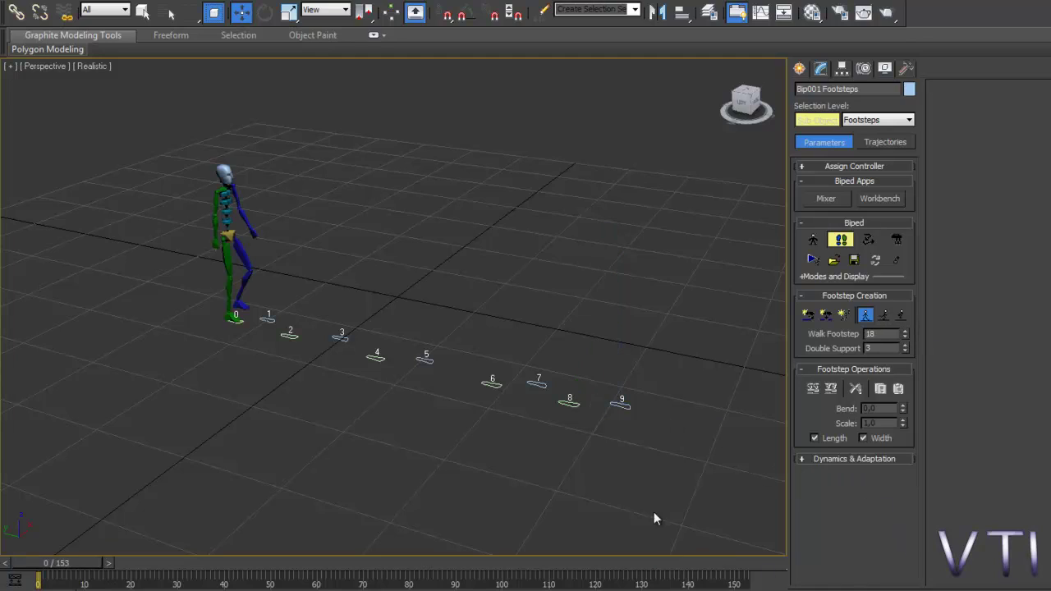
left_click(376, 356)
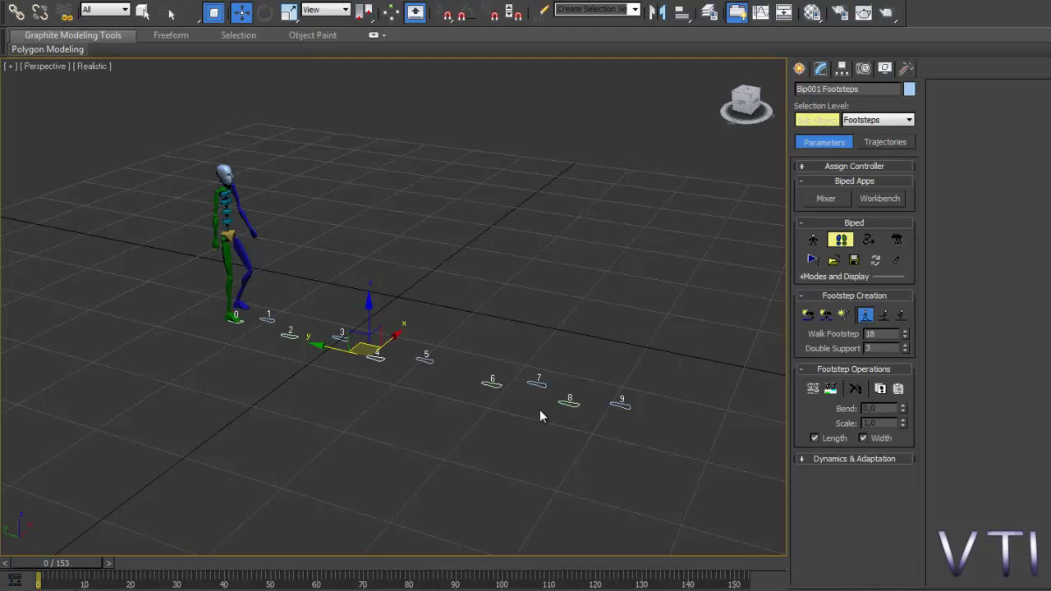
left_click(495, 385)
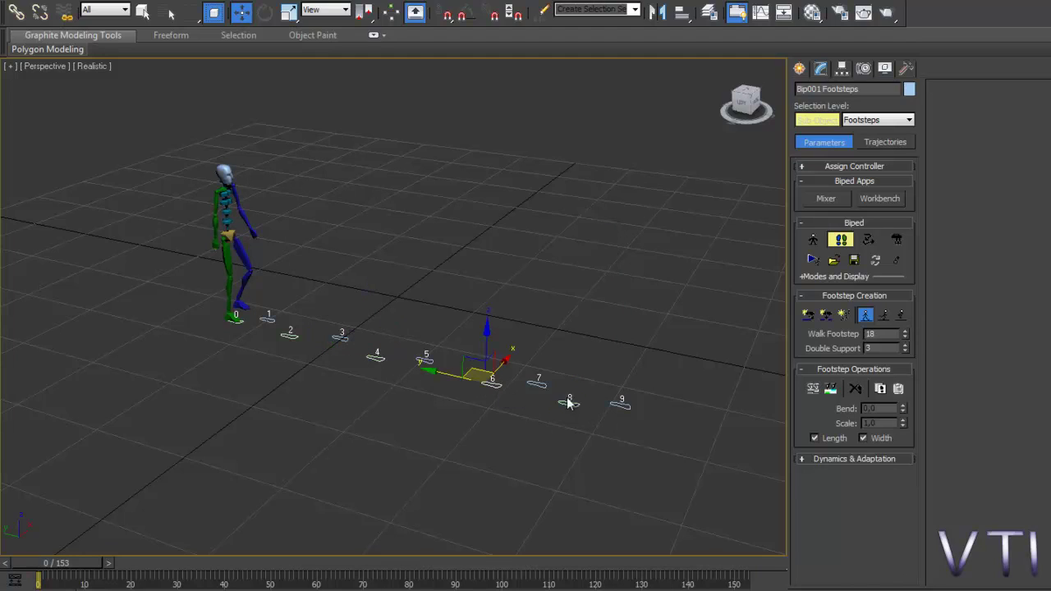
left_click(538, 382)
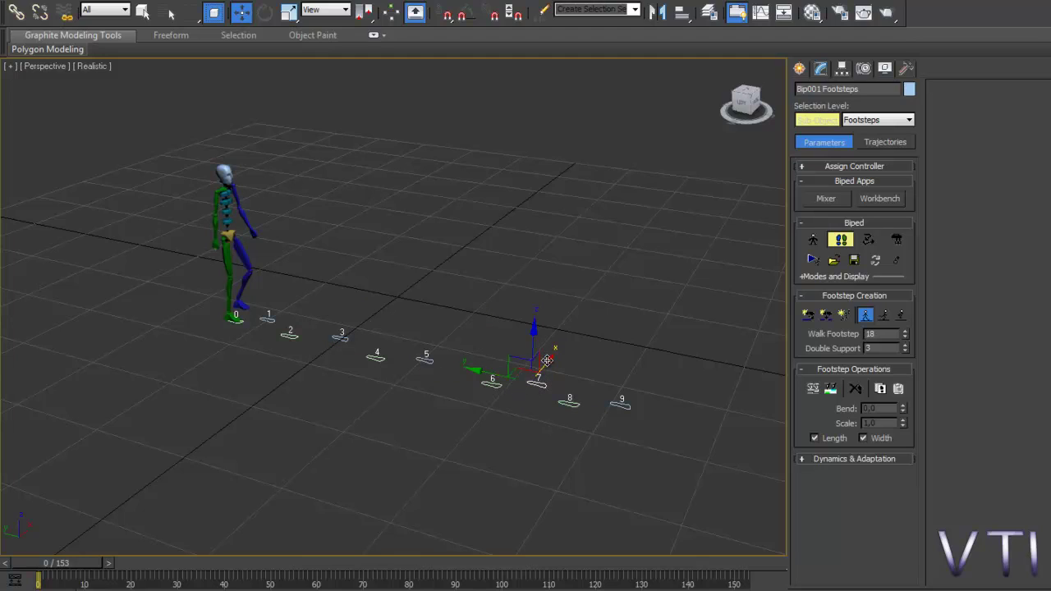
left_click_drag(553, 354, 565, 342)
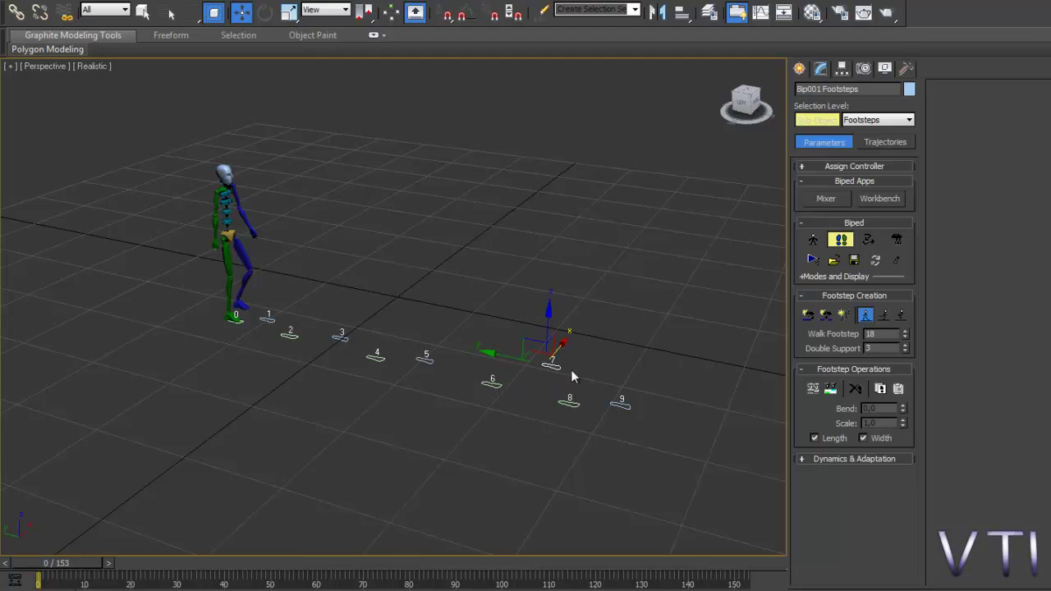
Step: Offset footsteps 8 and 9 away from the path on opposite sides, and shift footstep 7 slightly back along the X axis
left_click(569, 403)
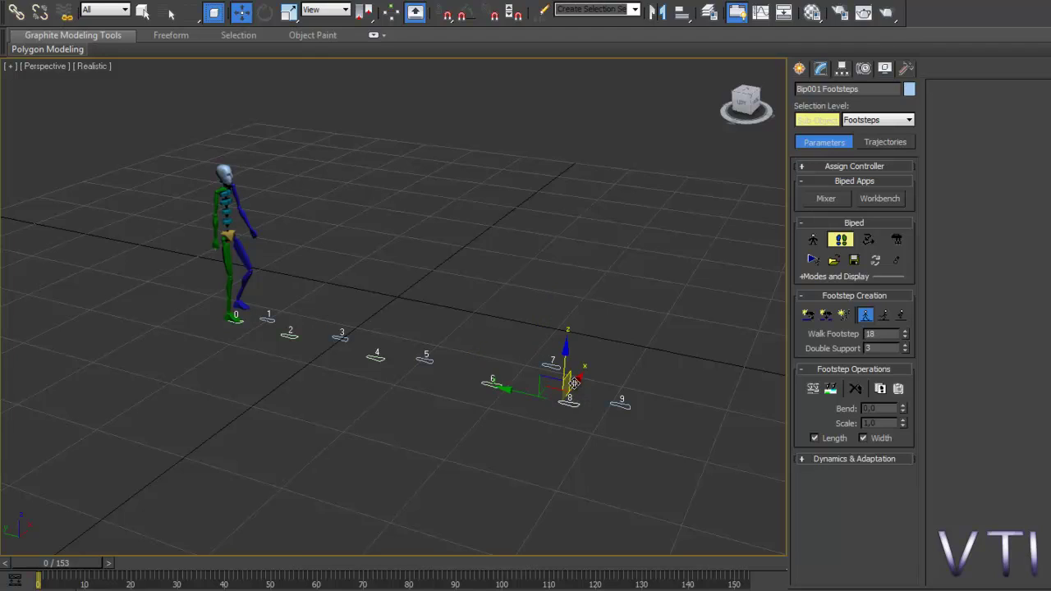
left_click_drag(571, 392, 569, 414)
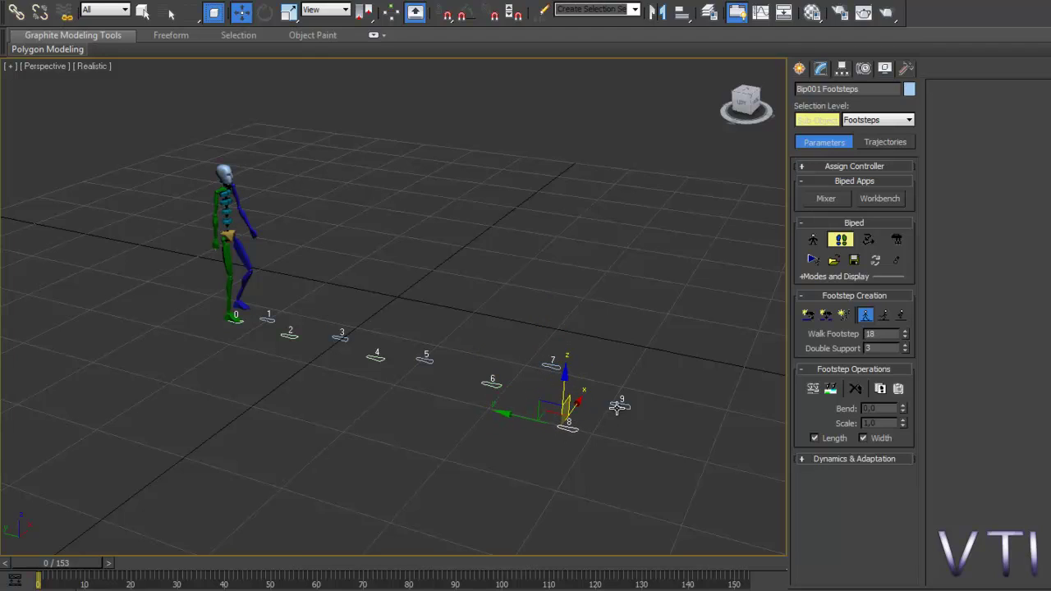
left_click(622, 403)
left_click_drag(630, 384, 644, 363)
left_click(553, 368)
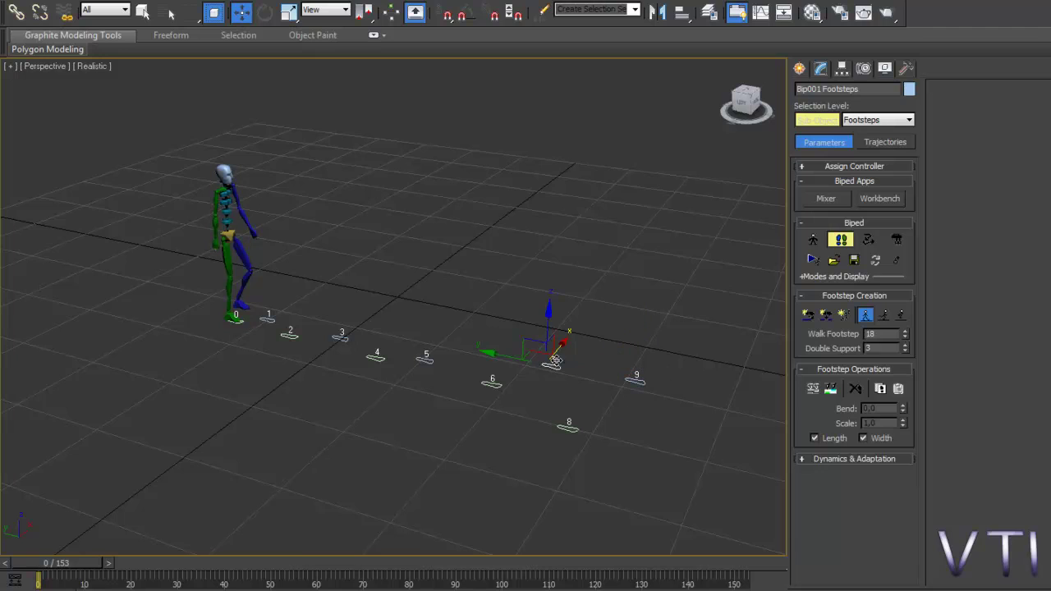
left_click_drag(559, 349, 554, 355)
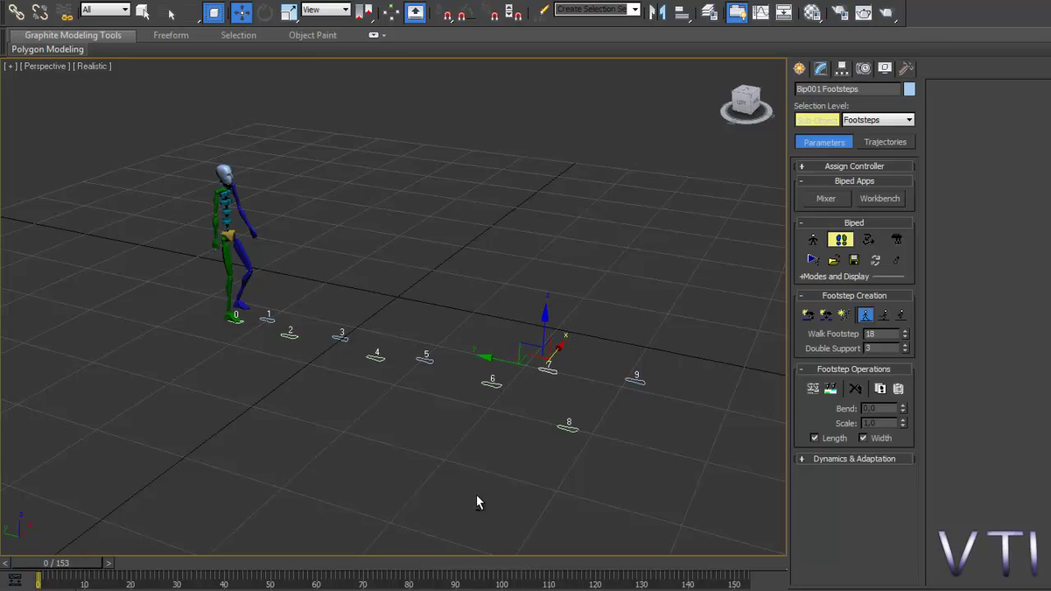
Step: Raise footsteps 6, 7, 8 and 9 above the ground so they climb progressively like stairs
middle_click_drag(477, 503, 514, 476, "alt")
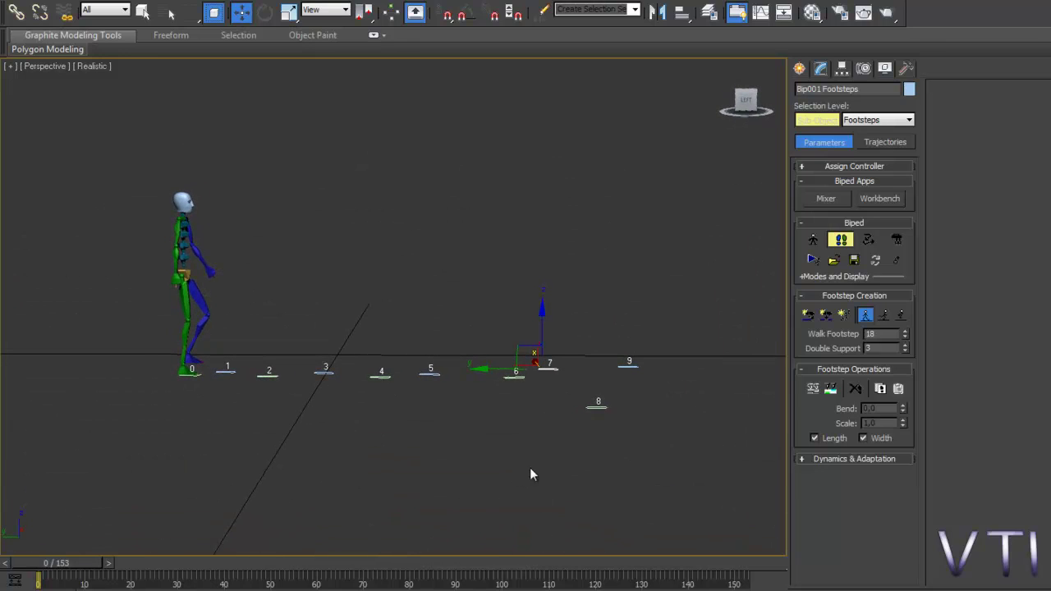
middle_click_drag(572, 443, 508, 403, "alt")
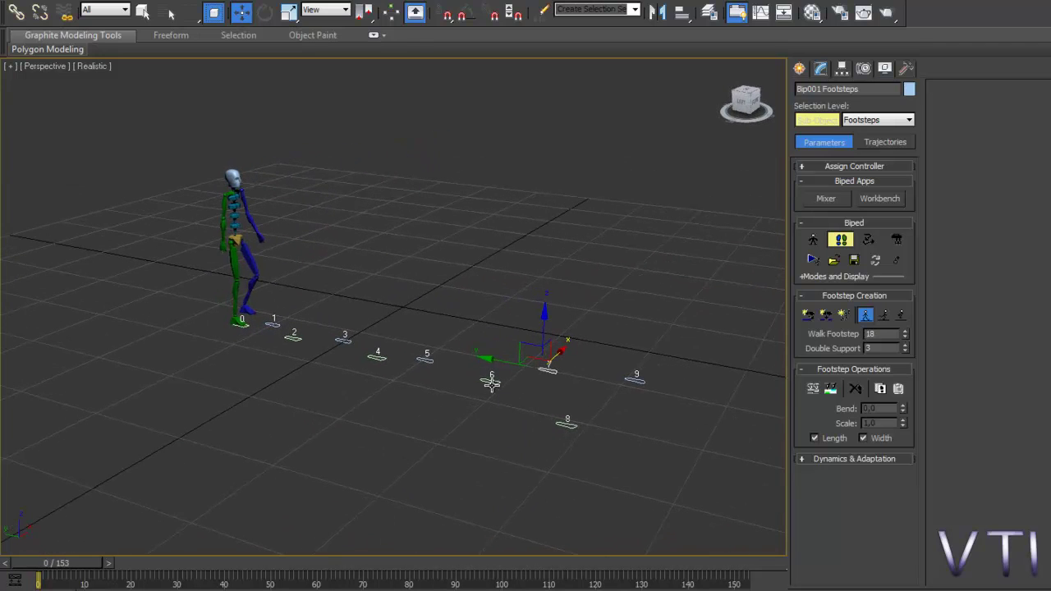
left_click(492, 382)
left_click_drag(484, 357, 543, 312)
left_click(547, 370)
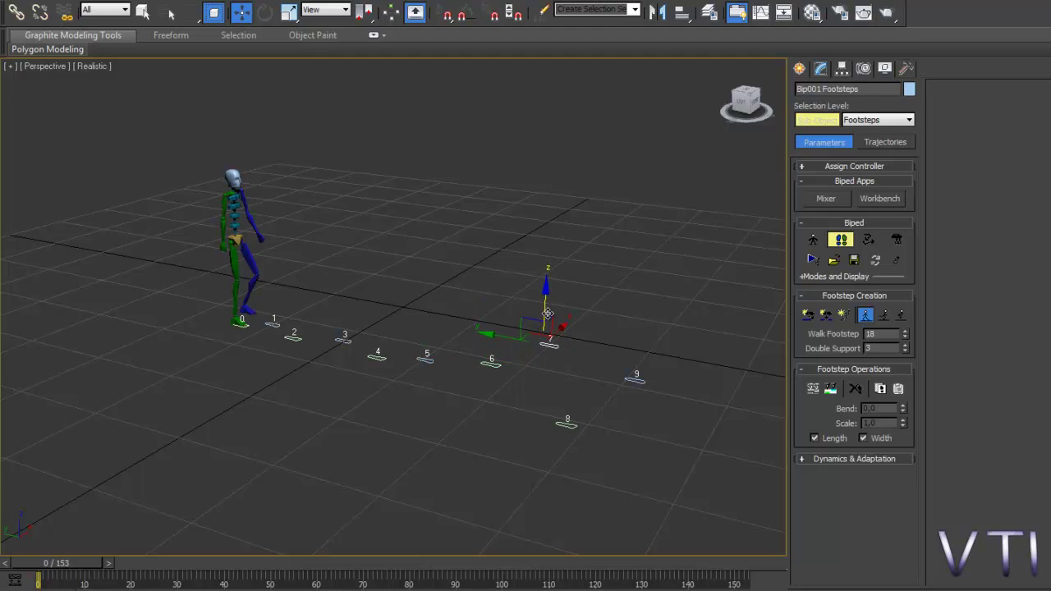
left_click(566, 424)
left_click_drag(563, 407, 570, 315)
left_click(630, 377)
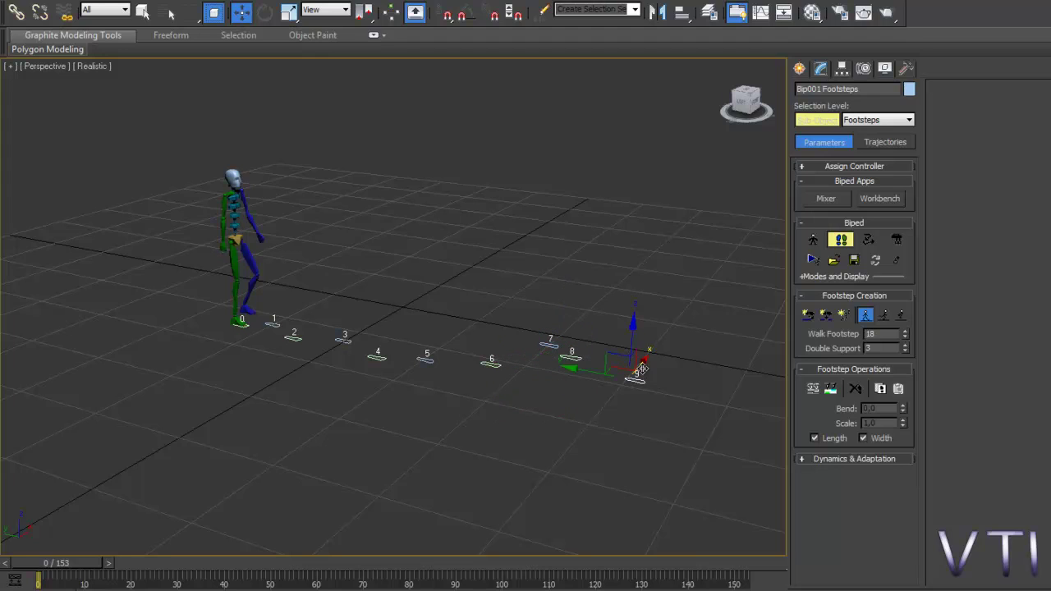
left_click_drag(627, 347, 633, 306)
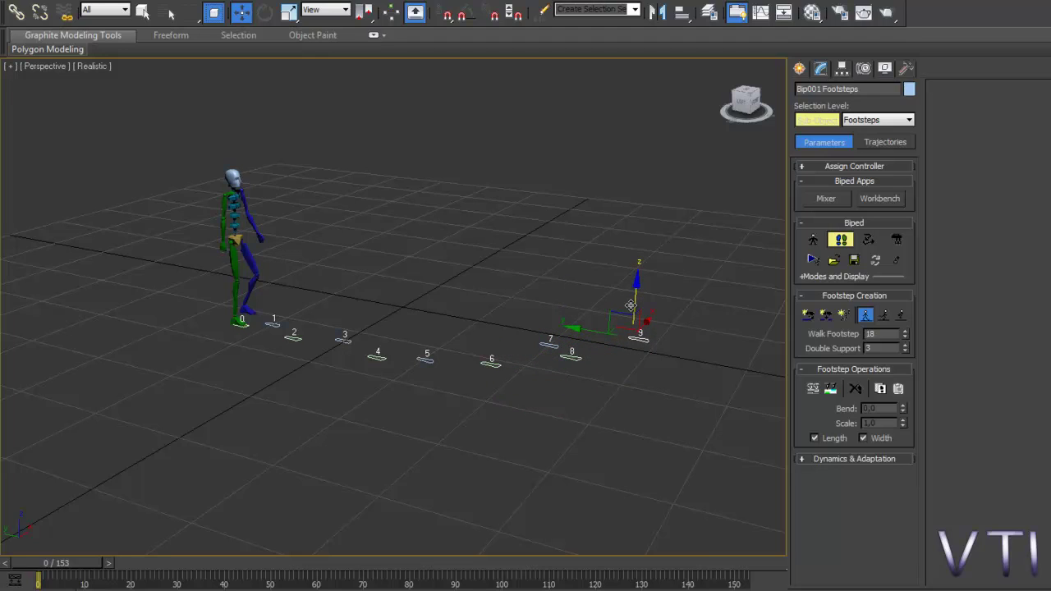
Step: Raise footstep 4 slightly and footstep 5 a little higher so they lead up to footstep 6
middle_click_drag(566, 395, 601, 377, "alt")
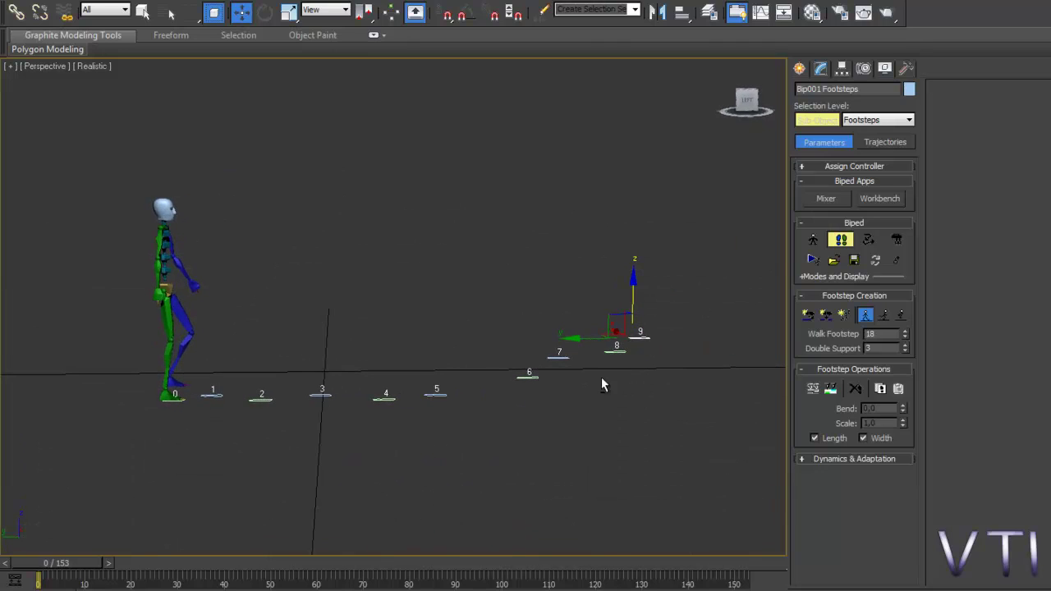
left_click(386, 398)
left_click_drag(379, 367, 436, 356)
left_click(431, 395)
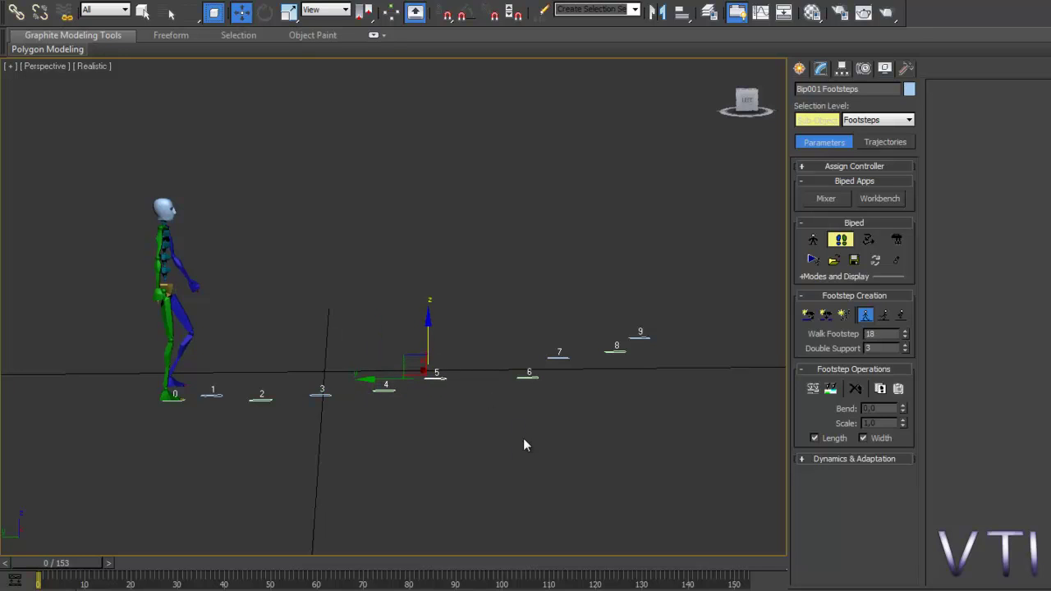
Step: Play back the walk over the repositioned footsteps, rewind to frame 0 and replay it from another angle
middle_click_drag(530, 437, 528, 467, "alt")
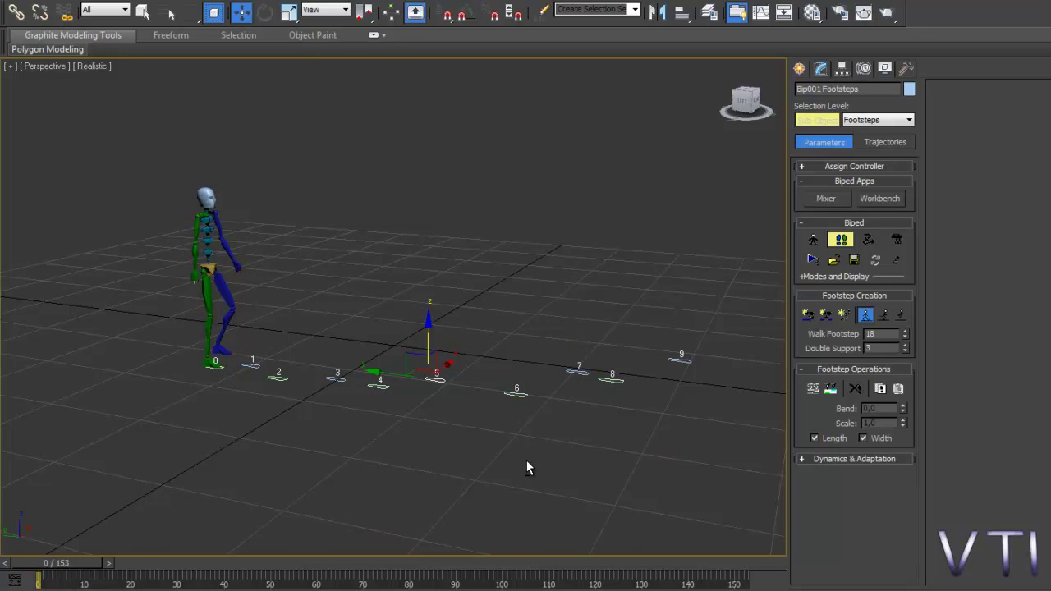
key("slash")
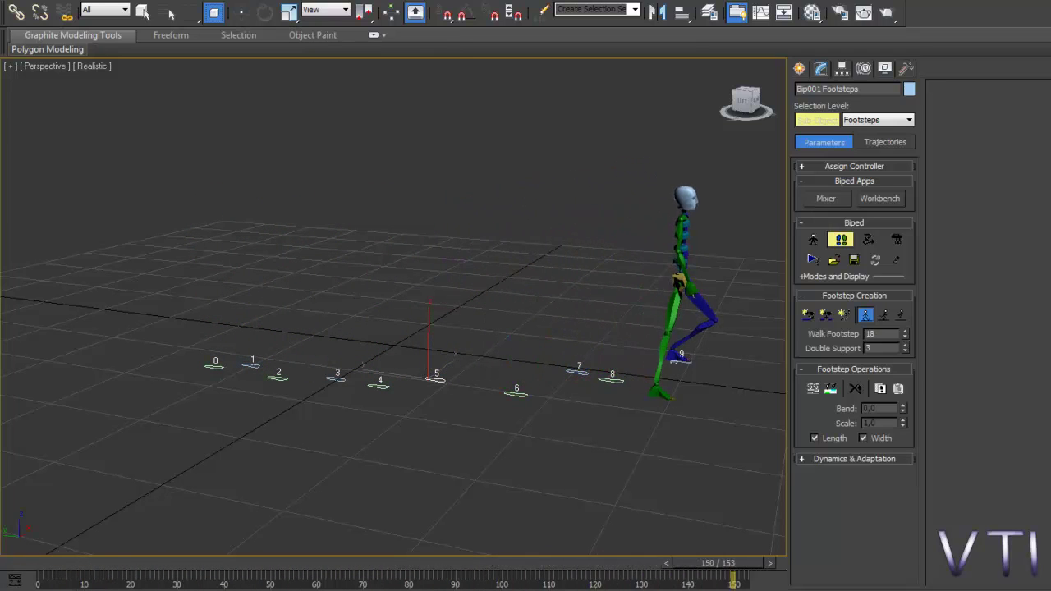
key("w")
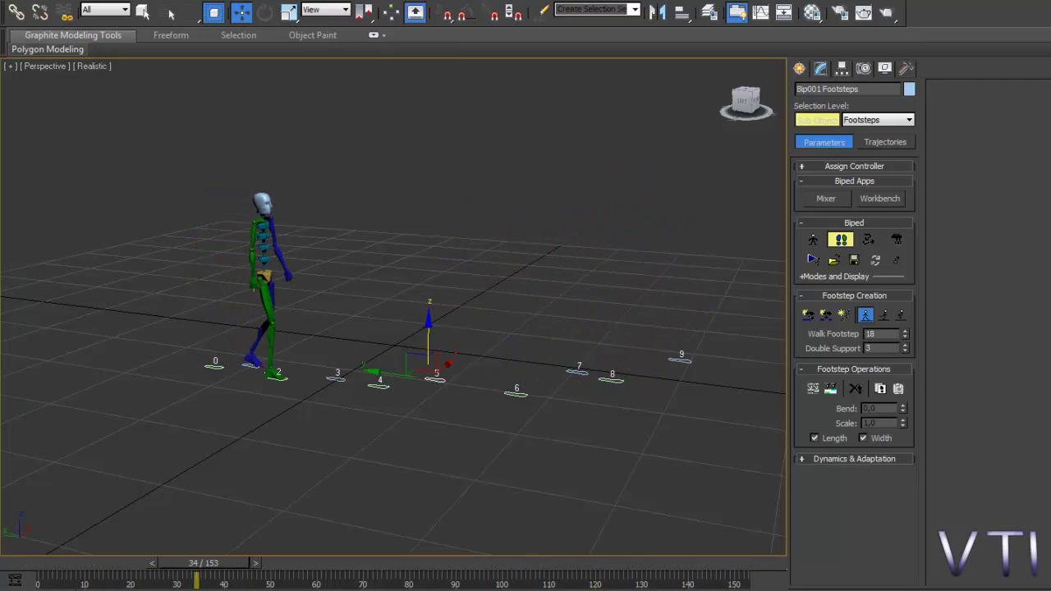
key("Home")
mouse_move(538, 446)
middle_mouse_down("alt")
mouse_move(441, 457)
mouse_move(528, 450)
middle_mouse_up("alt")
middle_click_drag(596, 457, 556, 454)
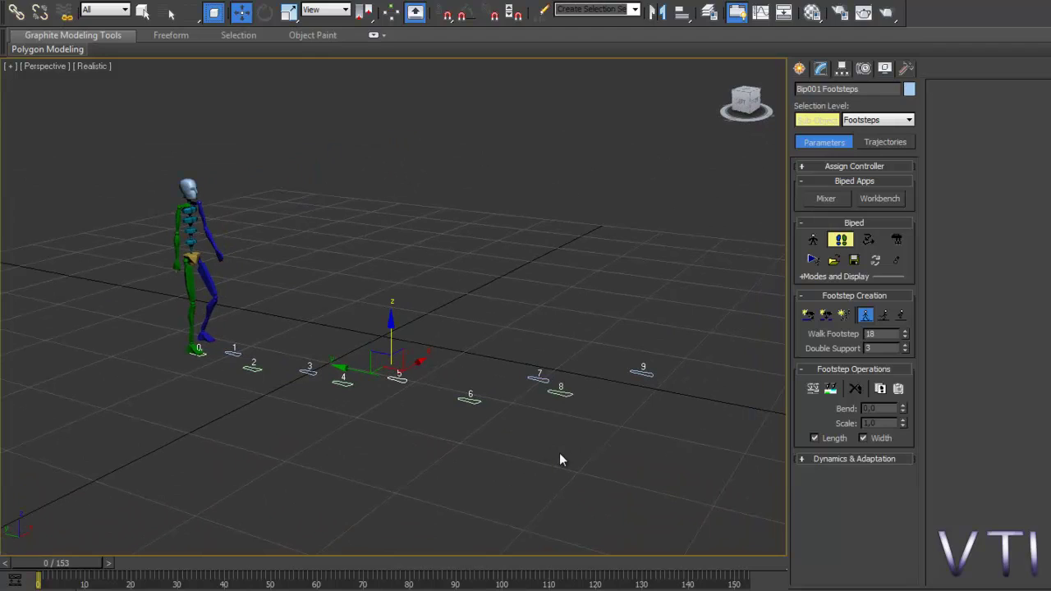
key("/")
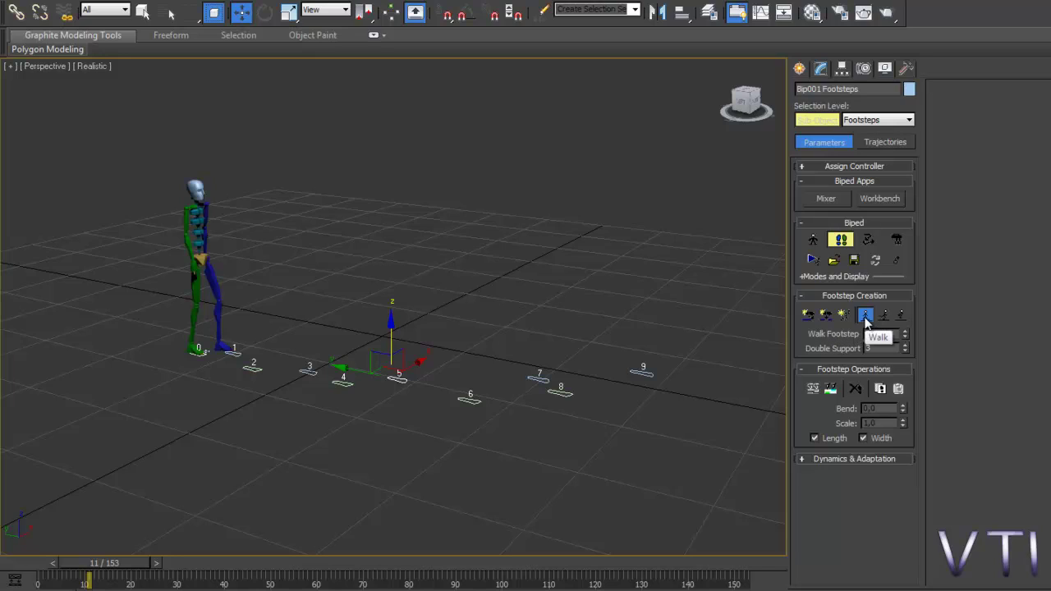
Step: Switch the footstep gait to Run to view its parameters, and return to Walk to inspect the Walk Footstep value
left_click(884, 317)
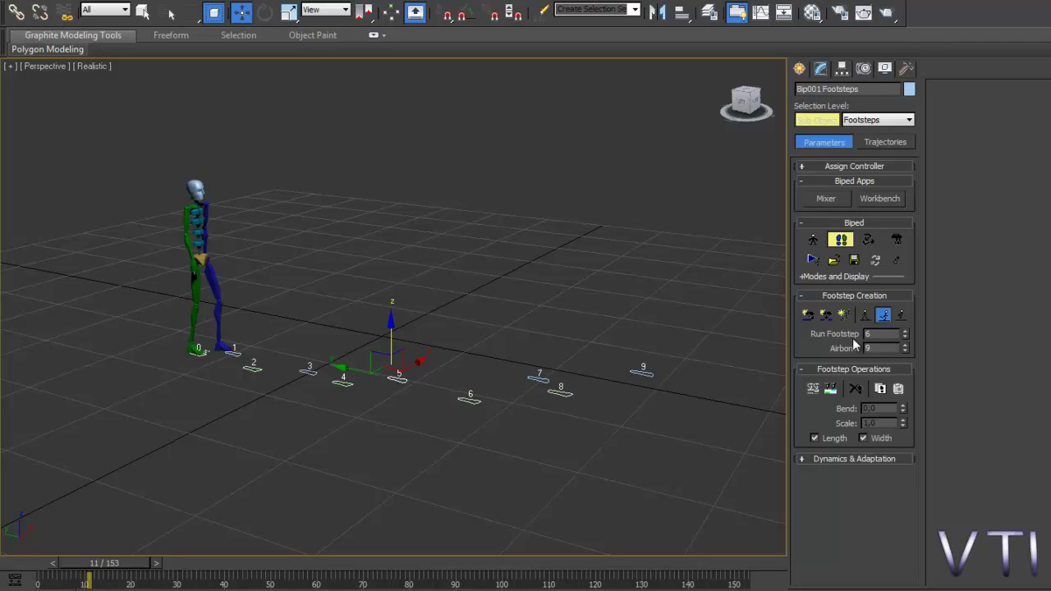
left_click(867, 317)
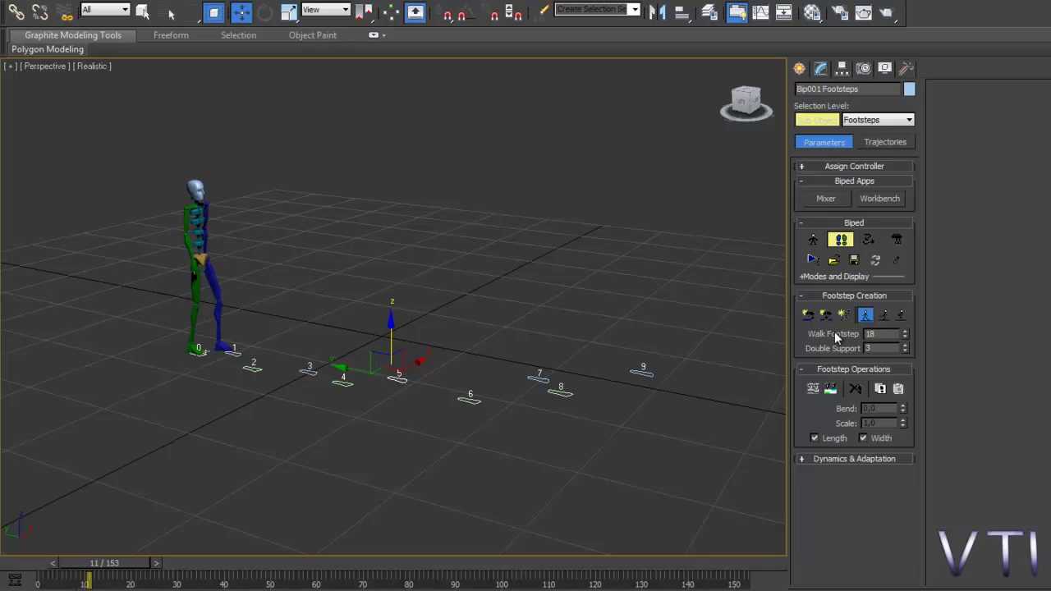
double_click(880, 334)
Step: Examine the biped's feet near footsteps 1 and 2 in a close side view, scrubbing the animation to frame 19
scroll(283, 447, "up", 8)
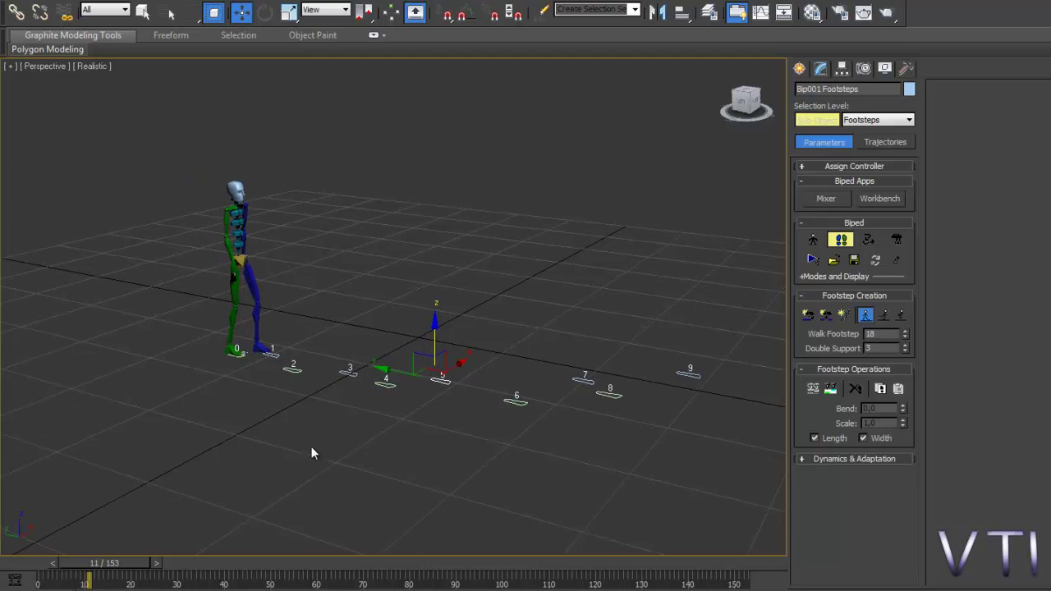
middle_click_drag(293, 422, 324, 413, "alt")
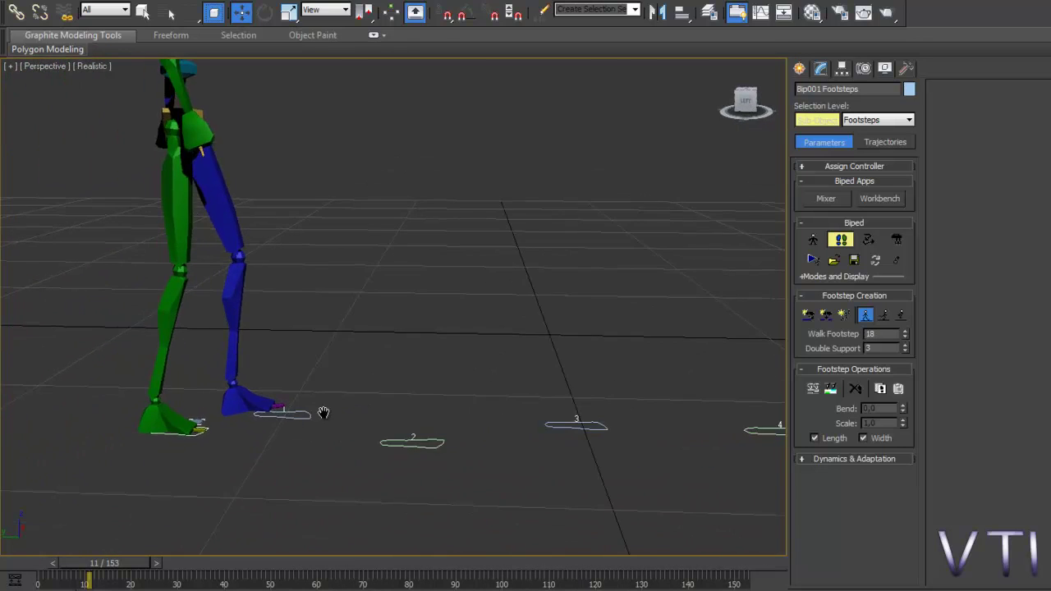
scroll(271, 451, "up", 5)
middle_click_drag(284, 441, 315, 336)
middle_click_drag(189, 534, 502, 453)
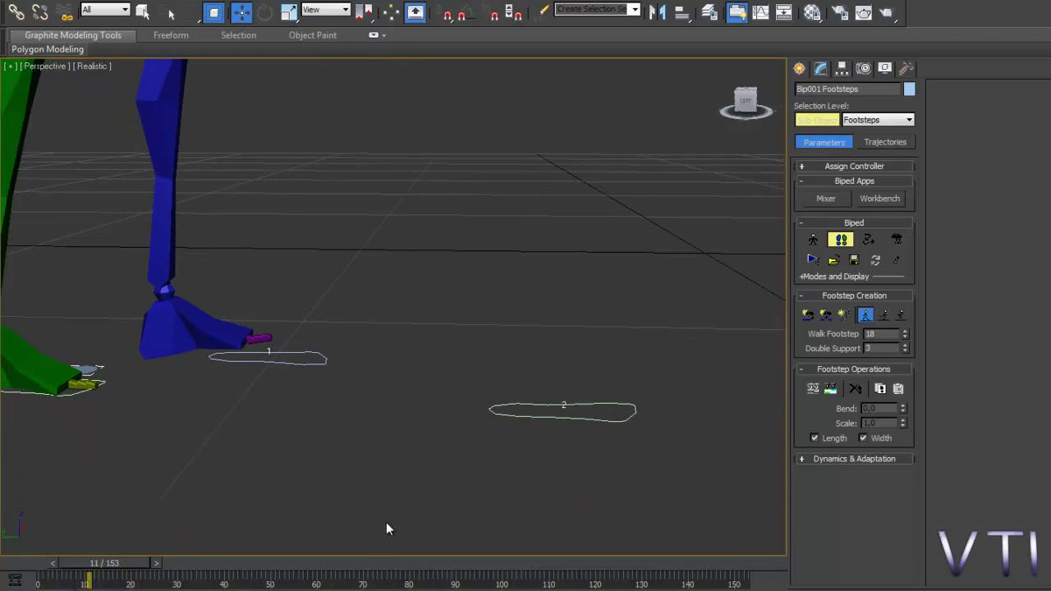
left_click_drag(129, 565, 165, 565)
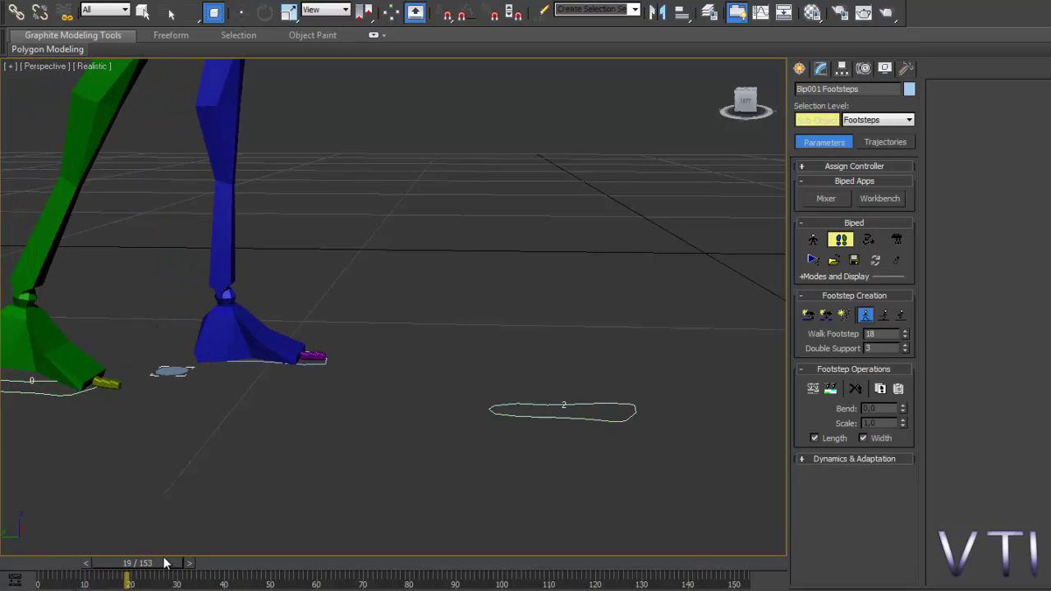
key("w")
left_click_drag(167, 565, 164, 565)
left_click(185, 564)
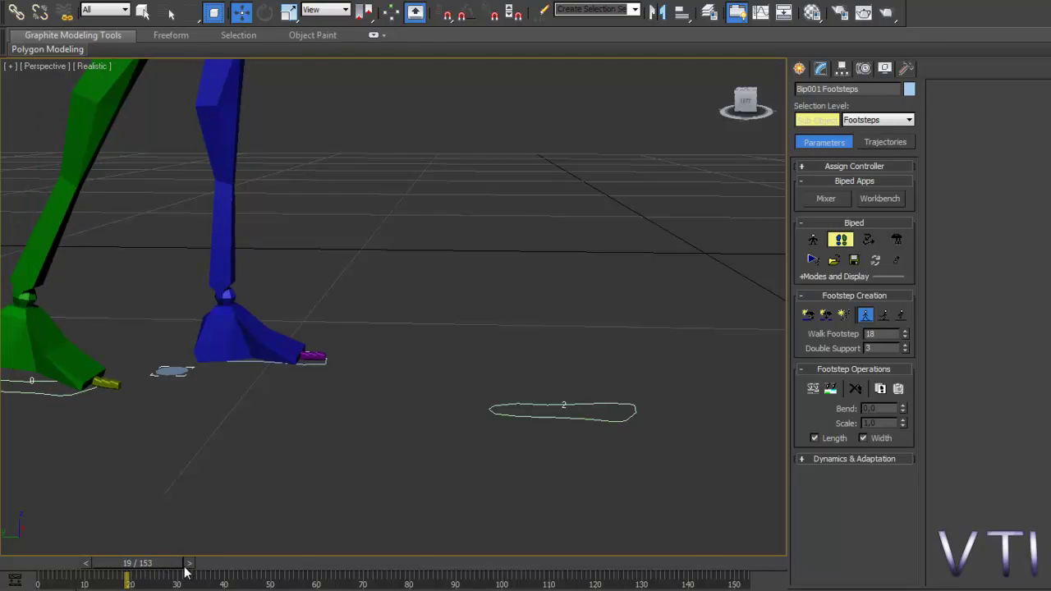
Step: Step frame by frame to frame 30 and back to 28 to study the foot's swing onto footstep 2
left_click(193, 564)
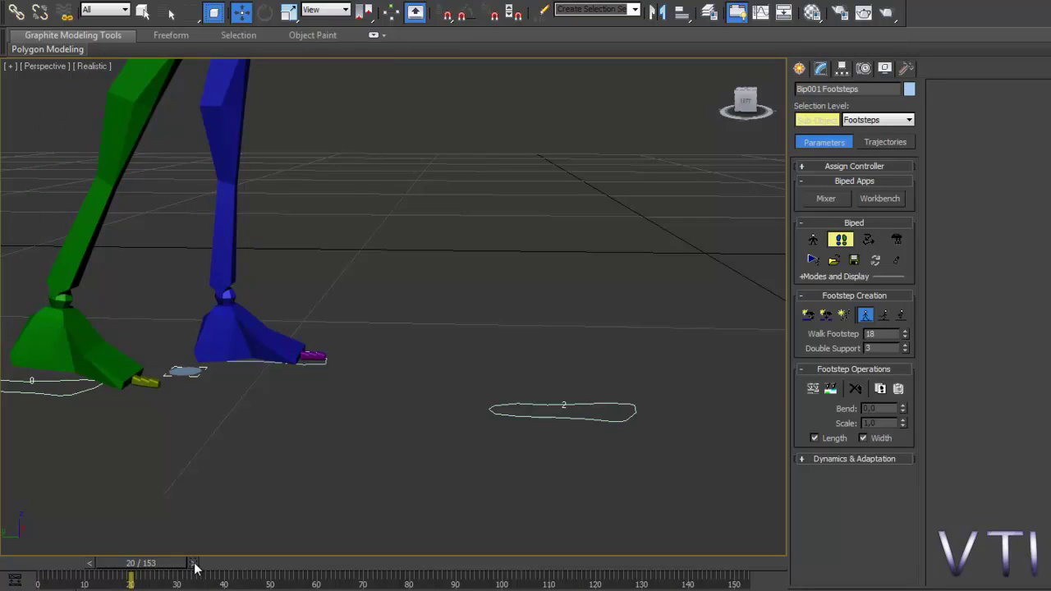
left_click(195, 564)
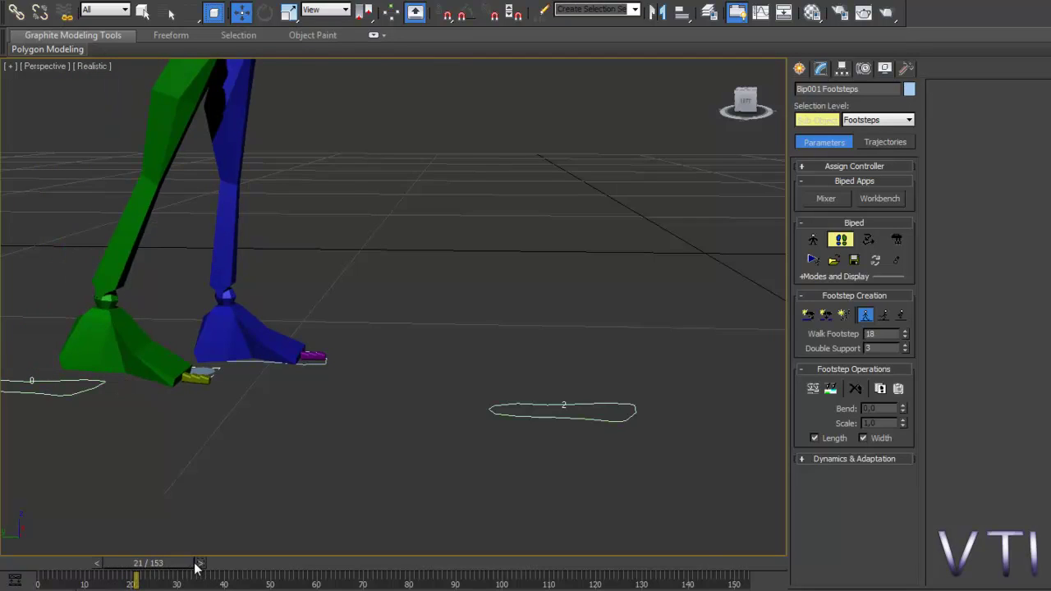
left_click(195, 565)
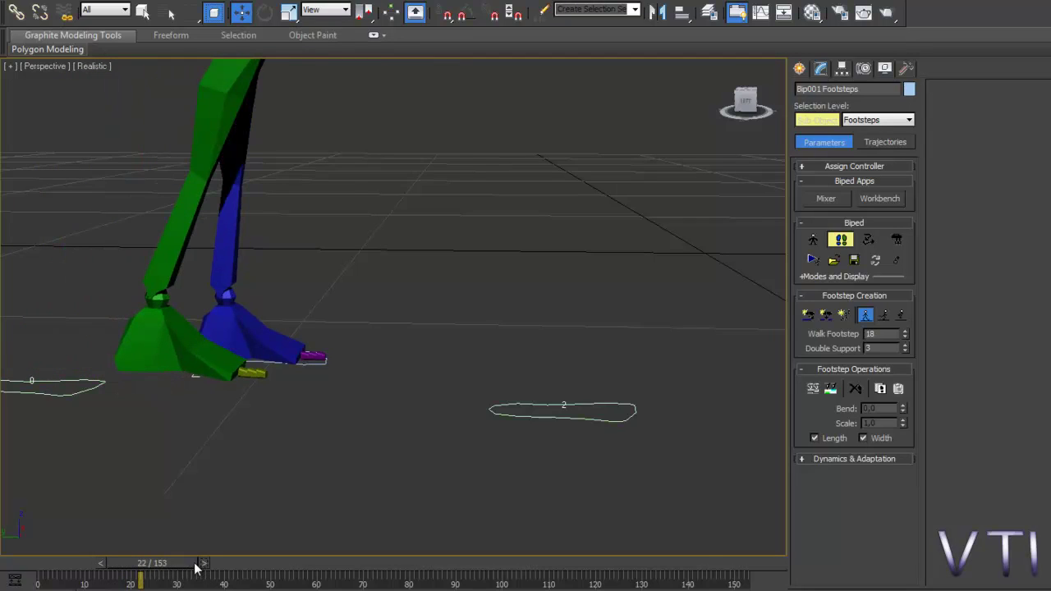
left_click(195, 565)
left_click(196, 565)
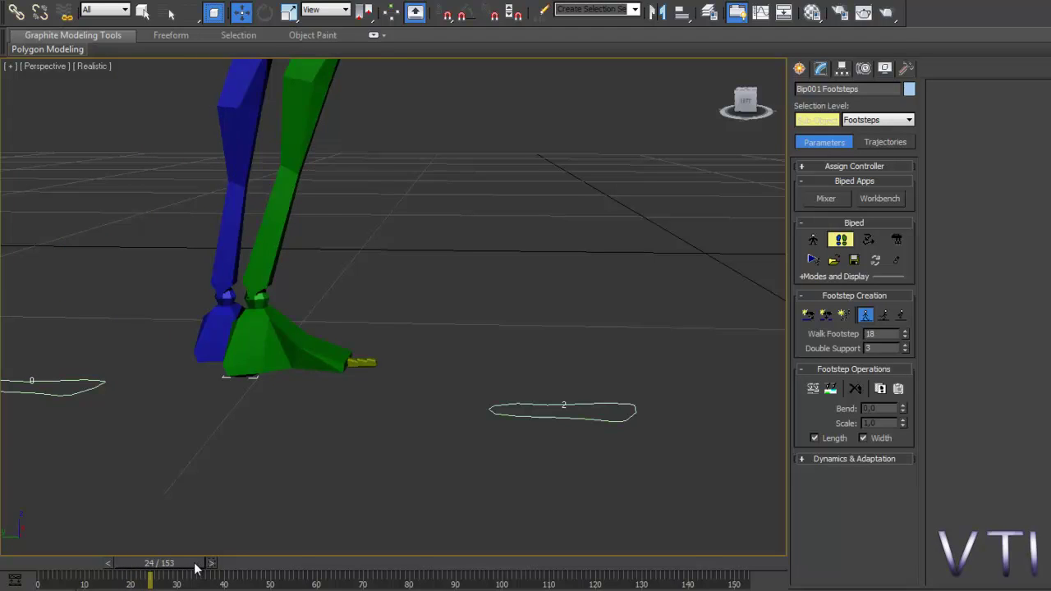
left_click(196, 565)
left_click(195, 565)
key("period")
key("period")
key("period")
key("period")
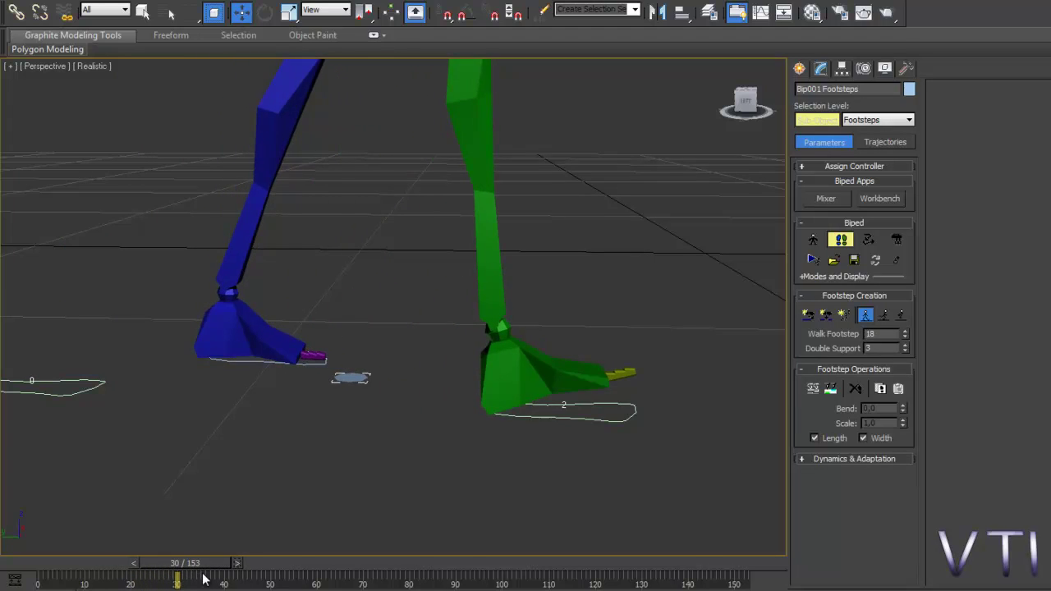
key("comma")
key("comma")
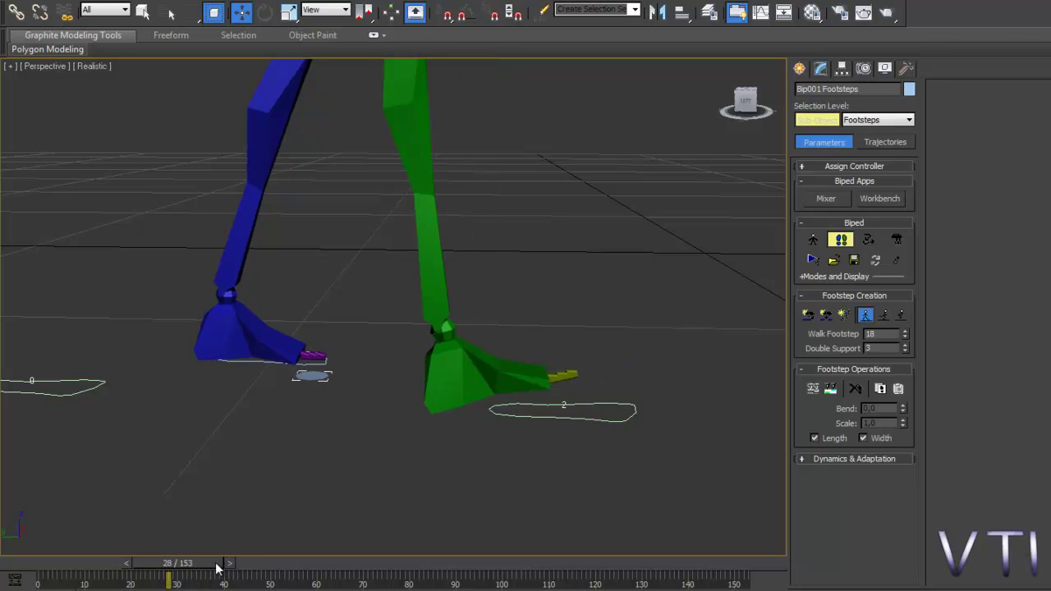
Step: Advance the animation to frame 35 to examine the rear foot's swing past footstep 1
left_click_drag(220, 567, 243, 566)
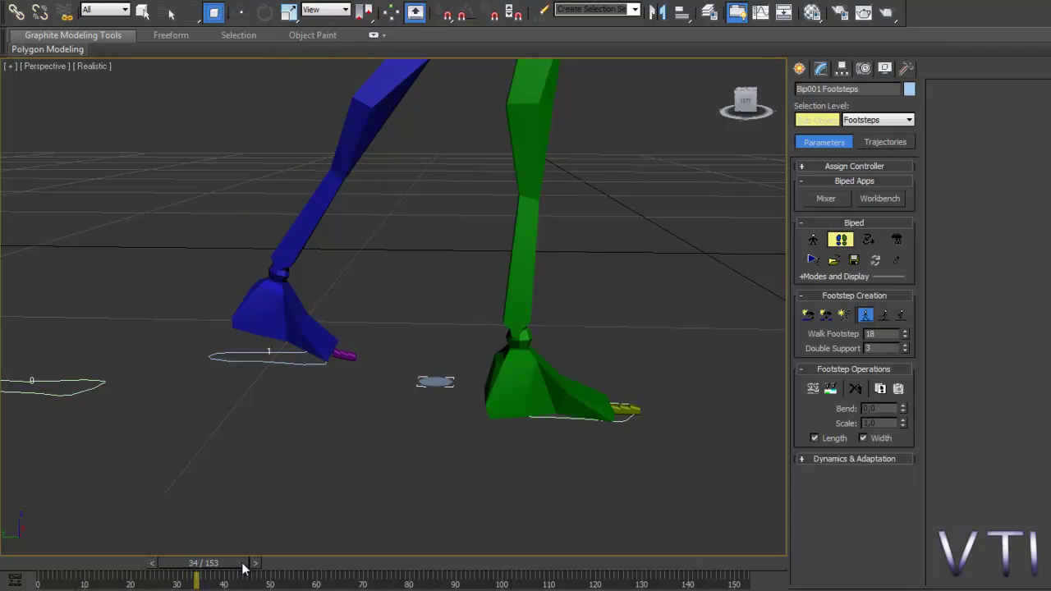
left_click_drag(244, 566, 249, 566)
key("w")
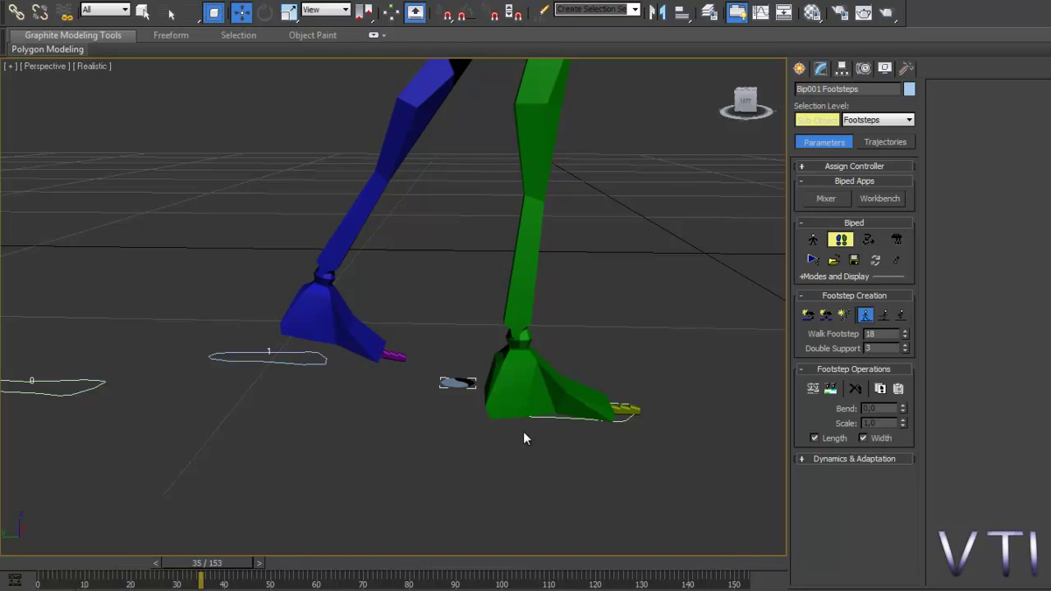
Step: Delete footstep 5, then select and delete all the remaining footsteps of the biped
scroll(339, 493, "down", 10)
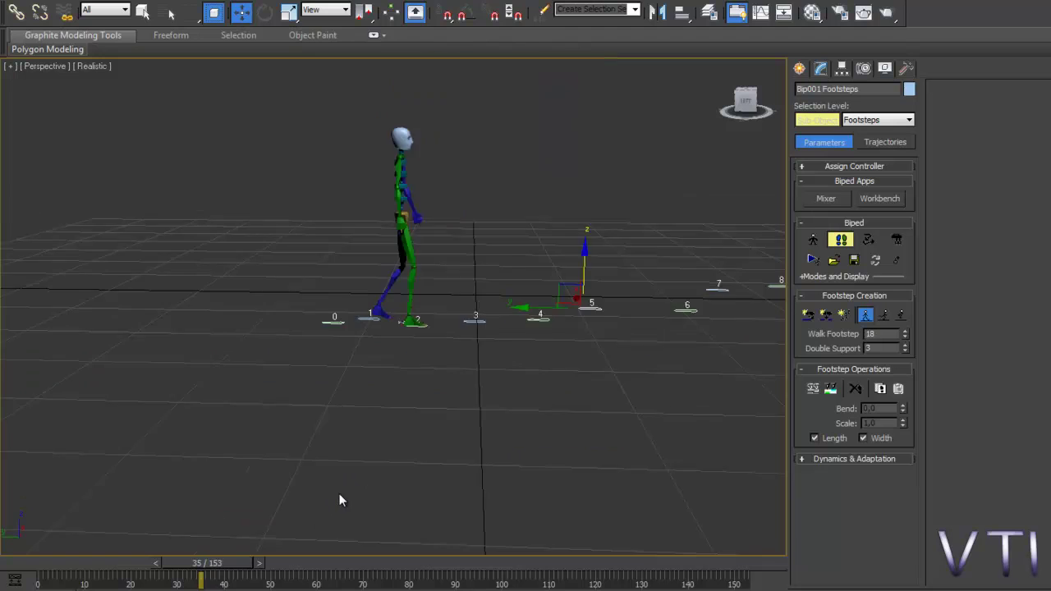
scroll(439, 472, "up", 1)
mouse_move(470, 443)
middle_mouse_down("alt")
mouse_move(433, 481)
mouse_move(452, 434)
middle_mouse_up("alt")
scroll(439, 441, "up", 2)
scroll(436, 443, "up", 2)
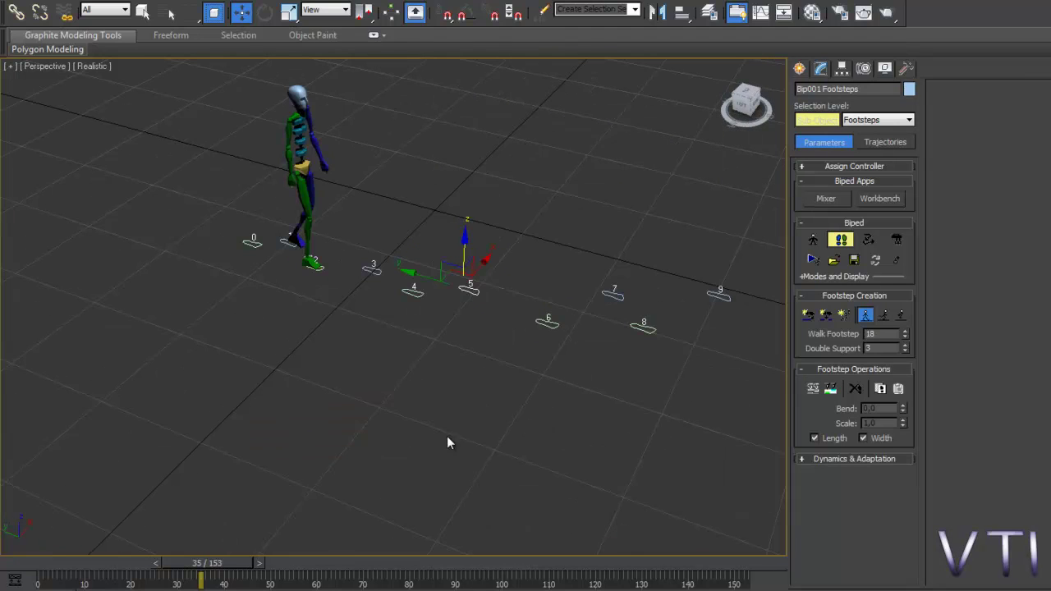
left_click(855, 391)
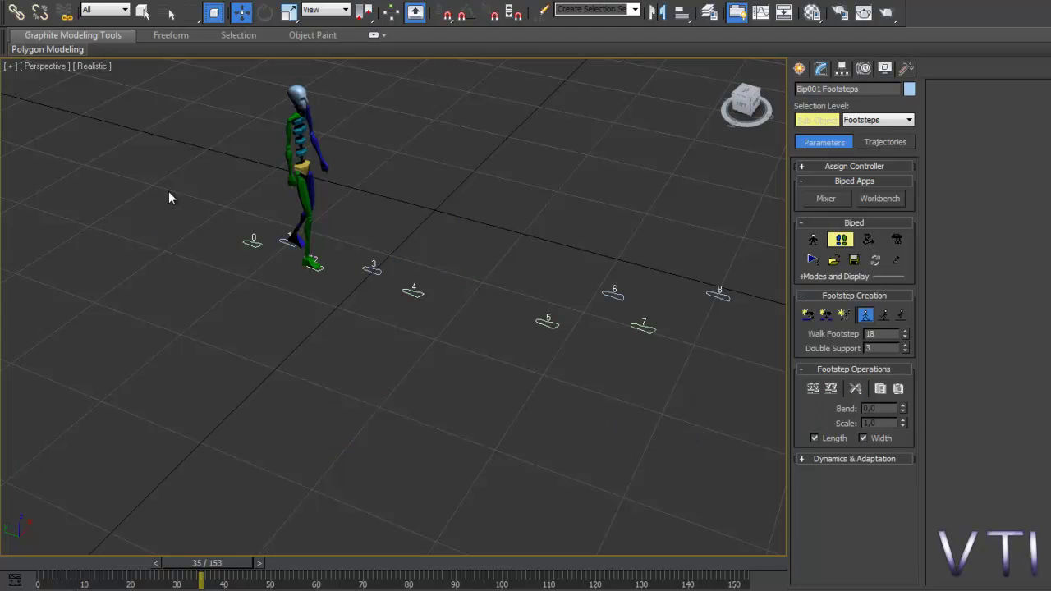
left_click_drag(173, 181, 769, 366)
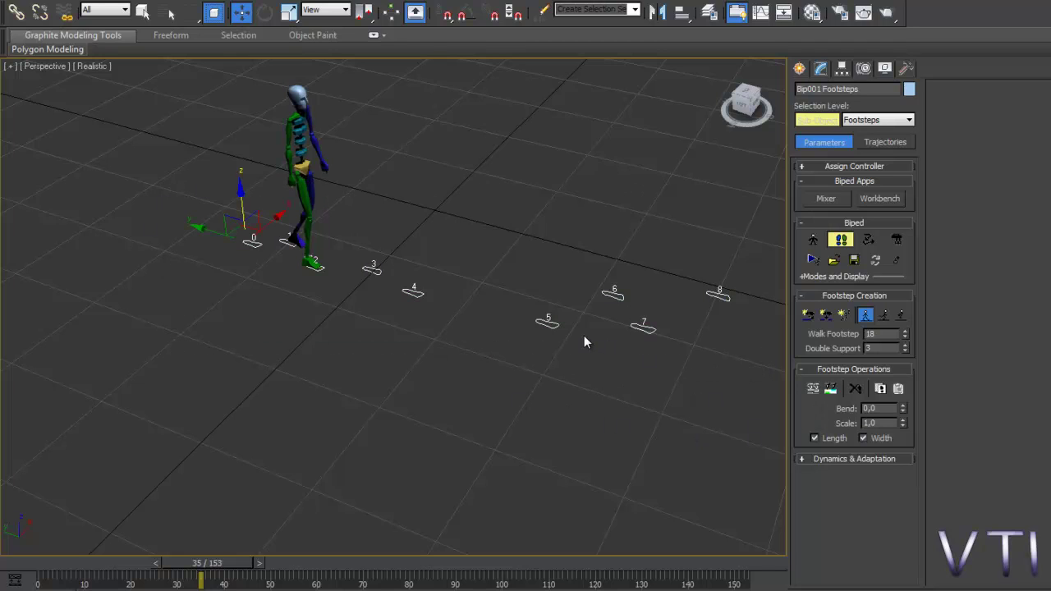
key("Delete")
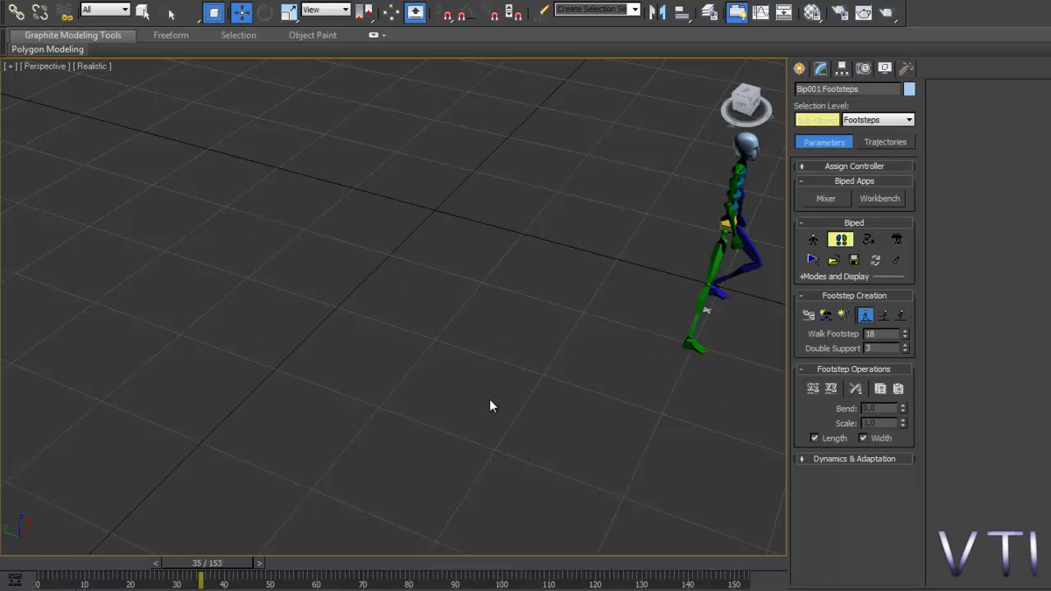
Step: Return to frame 0 and set Walk Footstep to 24 and Double Support to 5 for the new walk
middle_click_drag(489, 406, 399, 404)
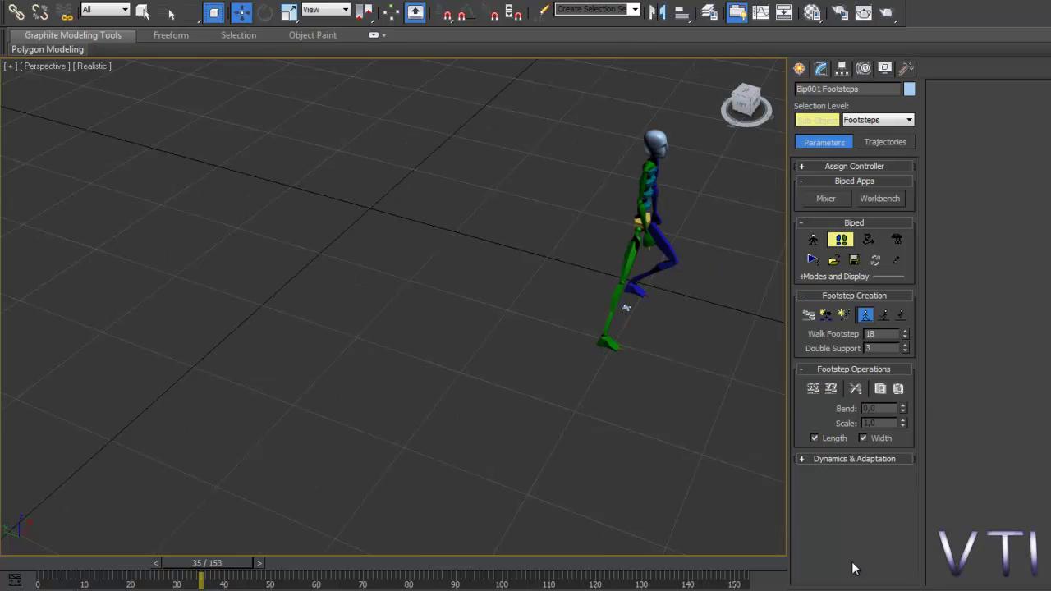
key("Home")
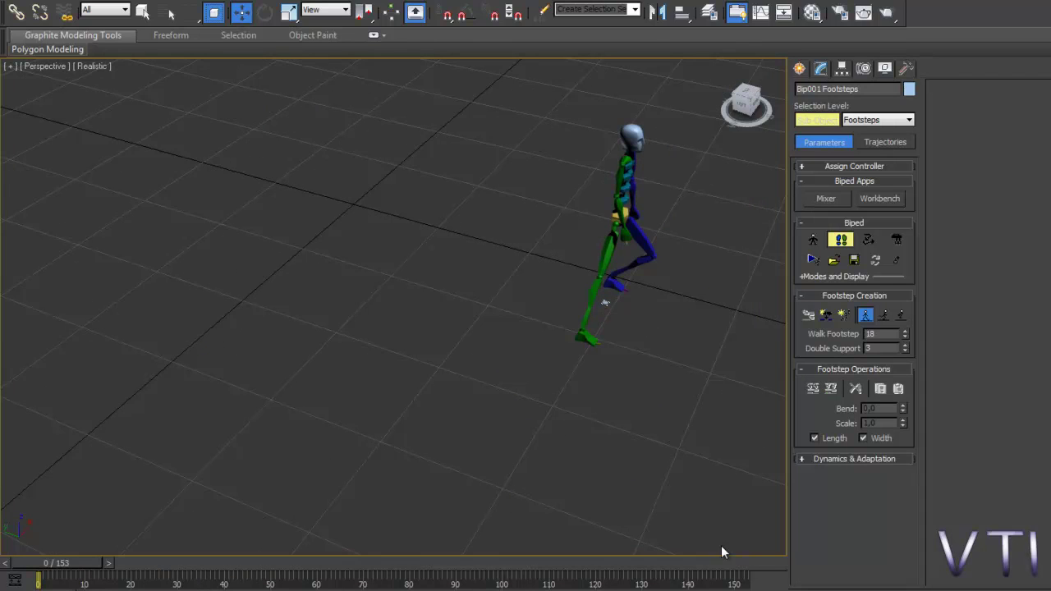
scroll(517, 392, "down", 6)
scroll(505, 371, "up", 6)
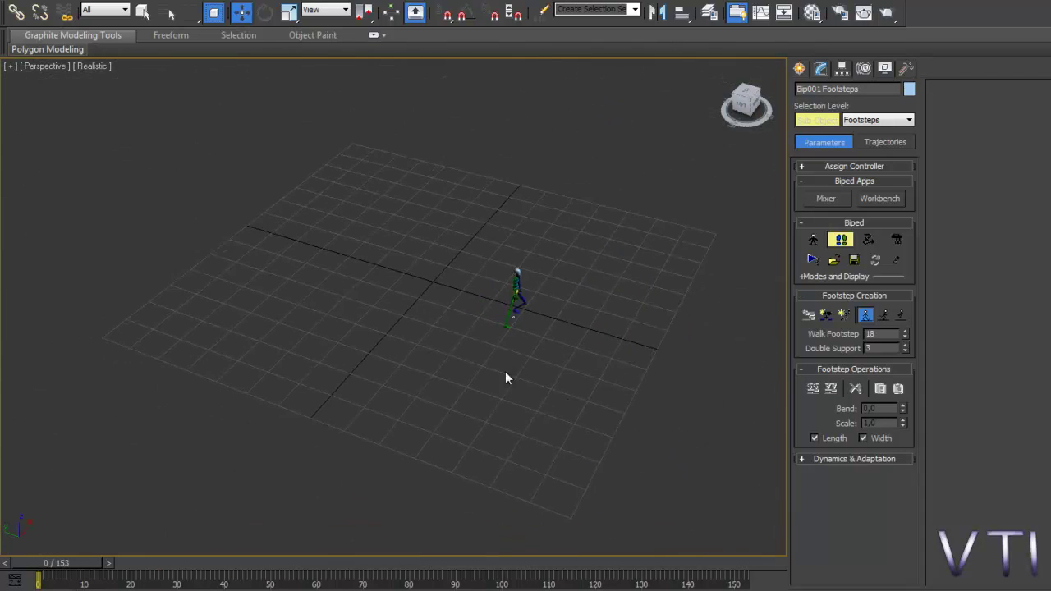
middle_click_drag(482, 380, 386, 373)
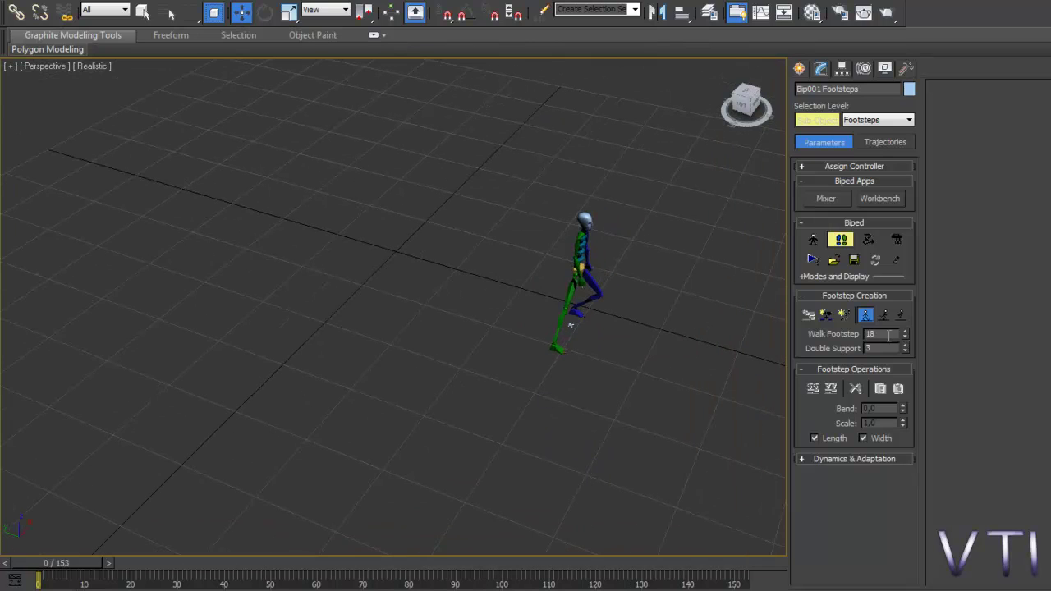
double_click(864, 334)
type("24")
double_click(885, 348)
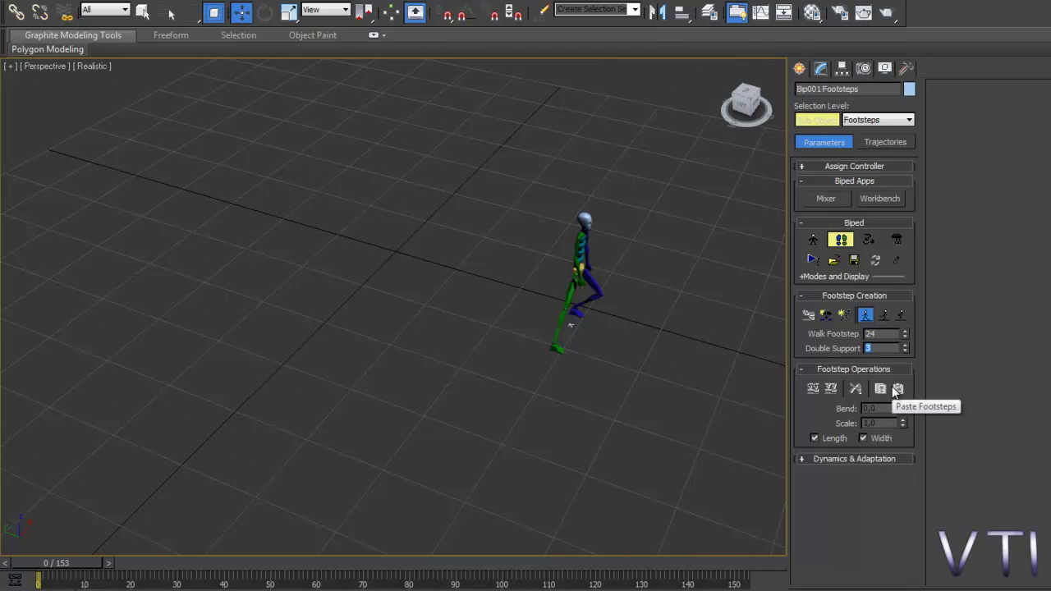
type("5")
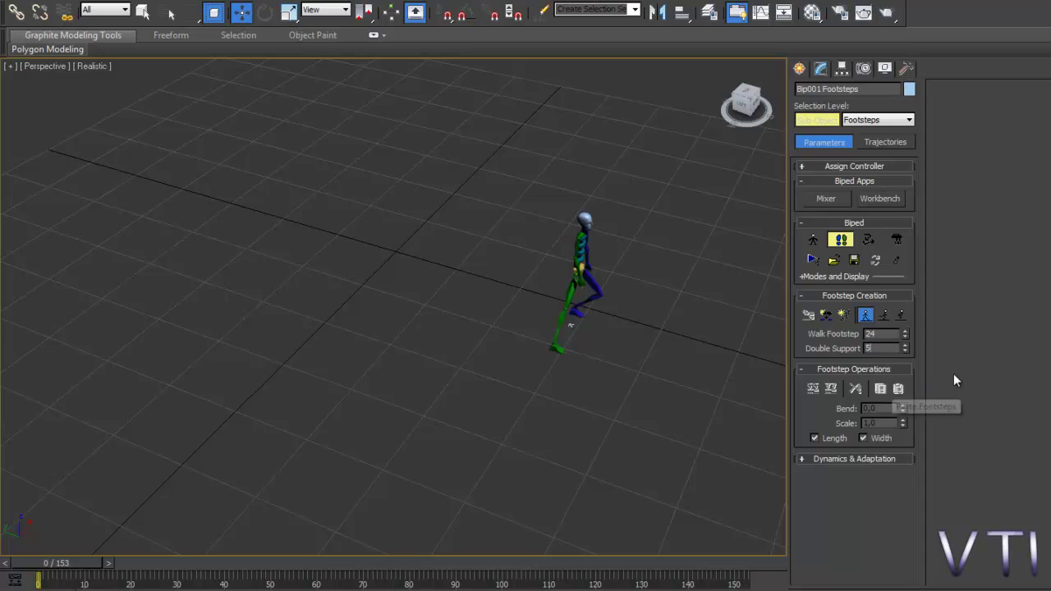
double_click(880, 334)
Step: Place nine alternating walk footsteps by hand at the current frame, in a line across the grid starting with the left foot
scroll(584, 399, "down", 5)
scroll(506, 398, "up", 5)
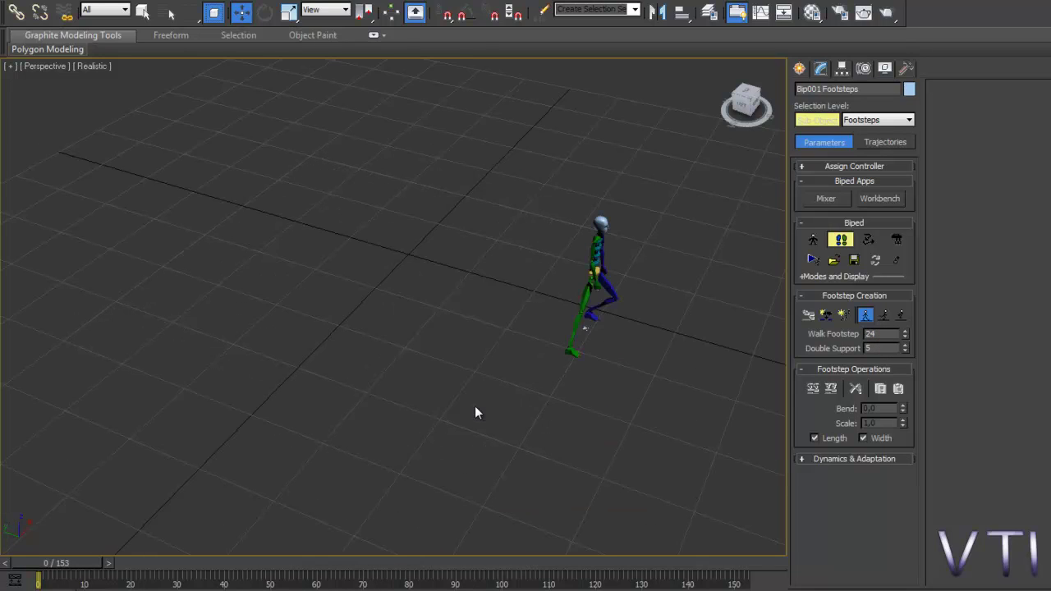
left_click(825, 315)
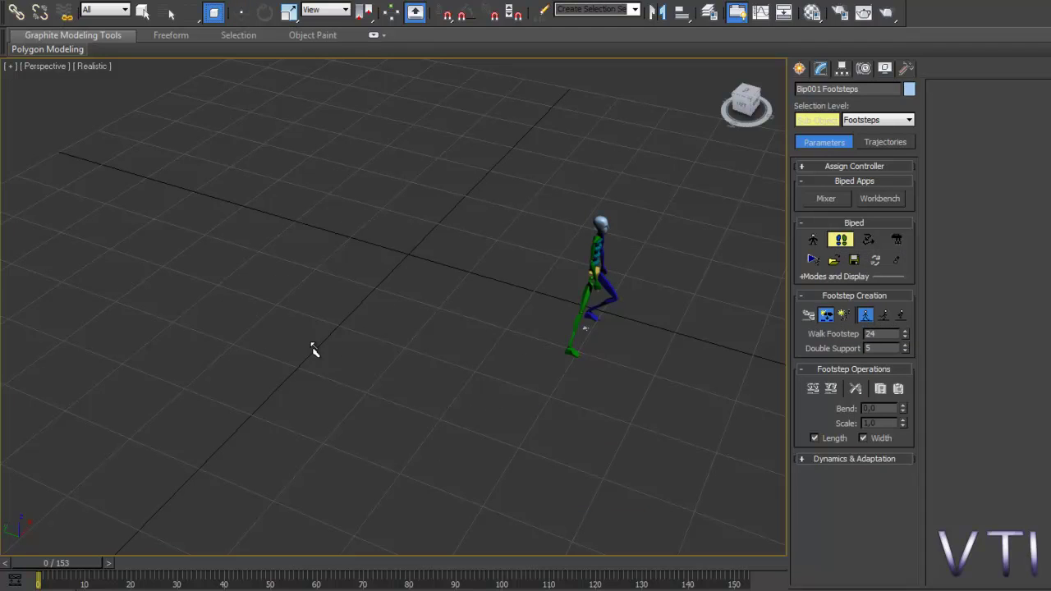
left_click(205, 293)
left_click(238, 324)
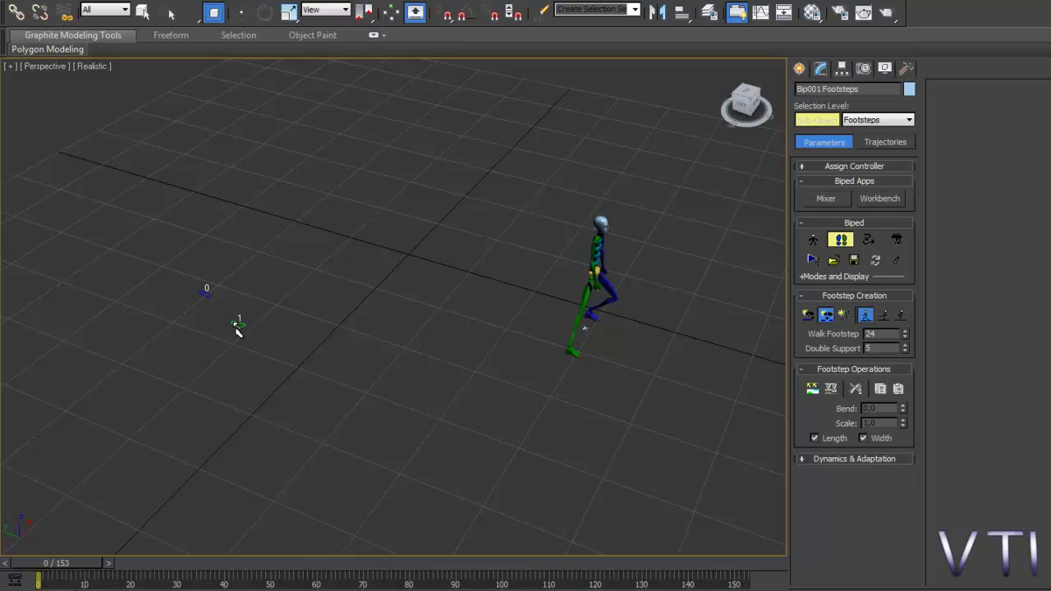
left_click(290, 312)
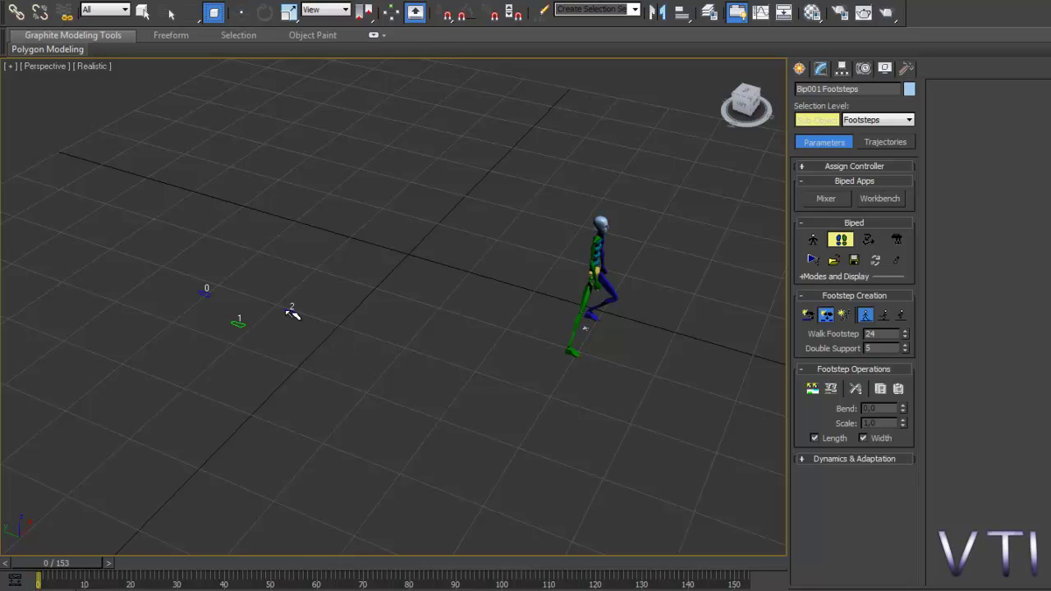
left_click(323, 345)
left_click(380, 335)
left_click(400, 365)
left_click(482, 363)
left_click(521, 399)
left_click(603, 391)
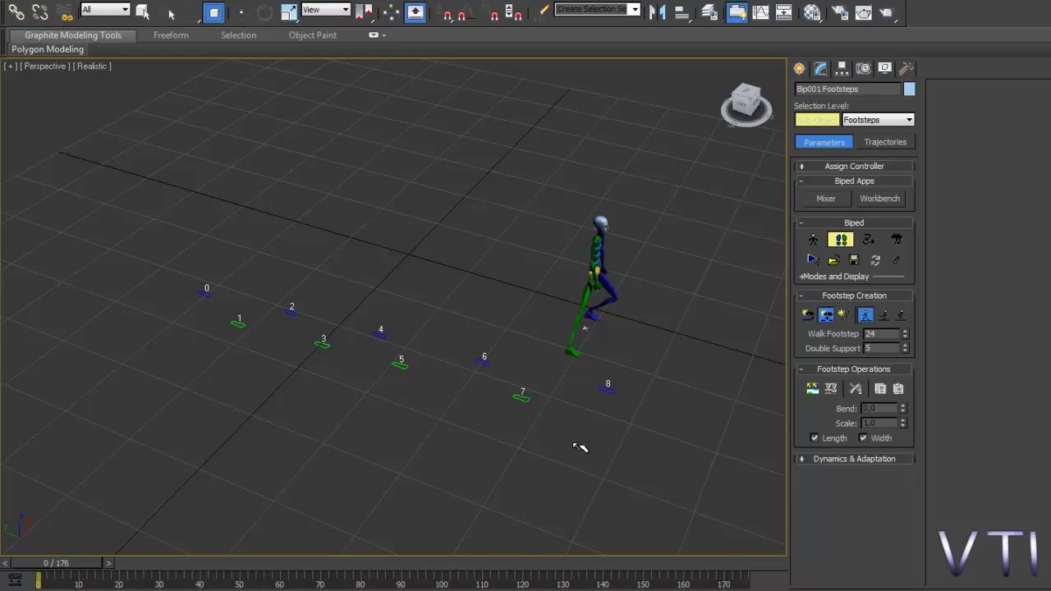
key("w")
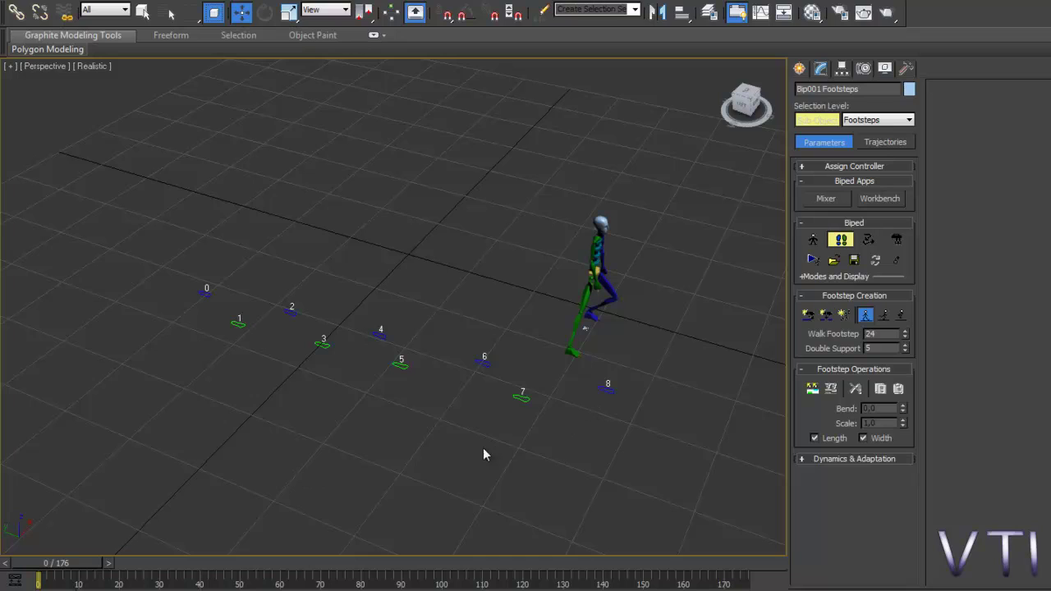
Step: Create keys for the inactive footsteps and scrub the walk to frame 131
mouse_move(76, 562)
left_mouse_down()
mouse_move(115, 563)
mouse_move(79, 566)
left_mouse_up()
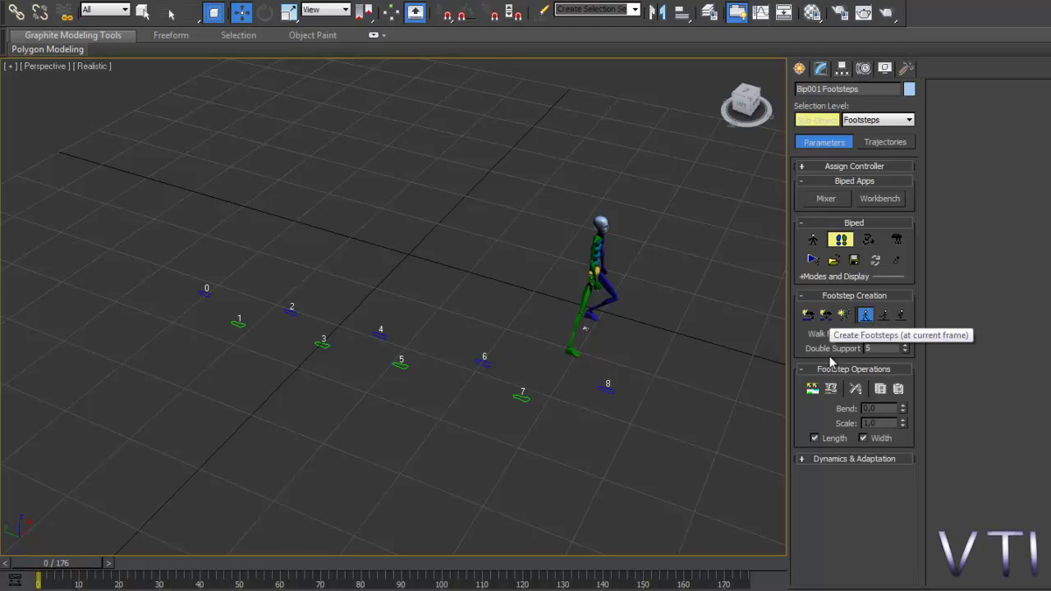
left_click(813, 389)
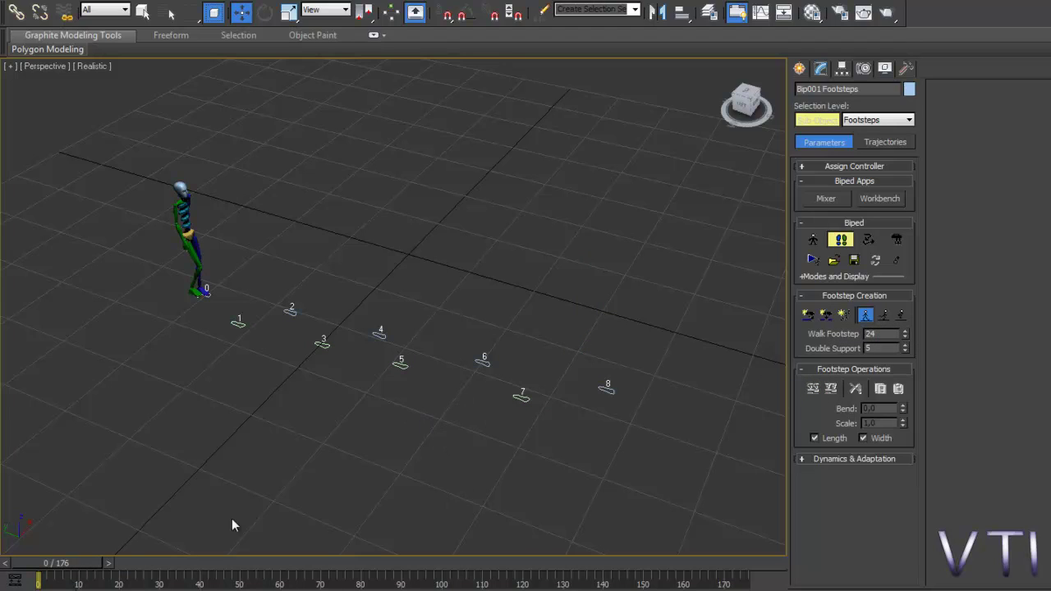
left_click_drag(77, 564, 577, 535)
key("w")
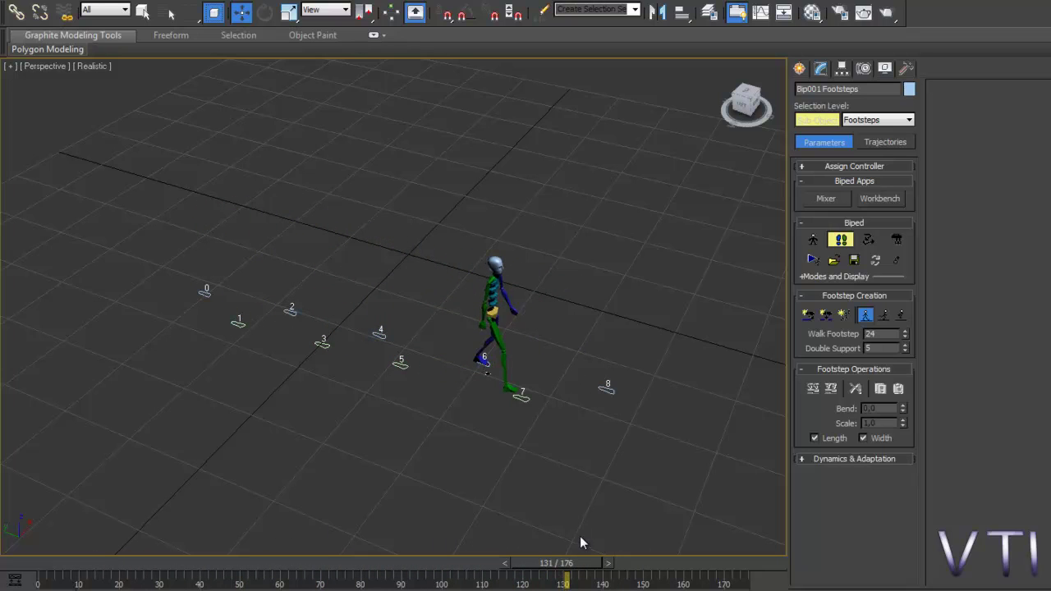
Step: Review the walk in a wider view, scrubbing the animation back to frame 63
middle_click_drag(551, 479, 510, 446)
scroll(501, 442, "down", 3)
scroll(512, 443, "up", 4)
scroll(511, 453, "down", 4)
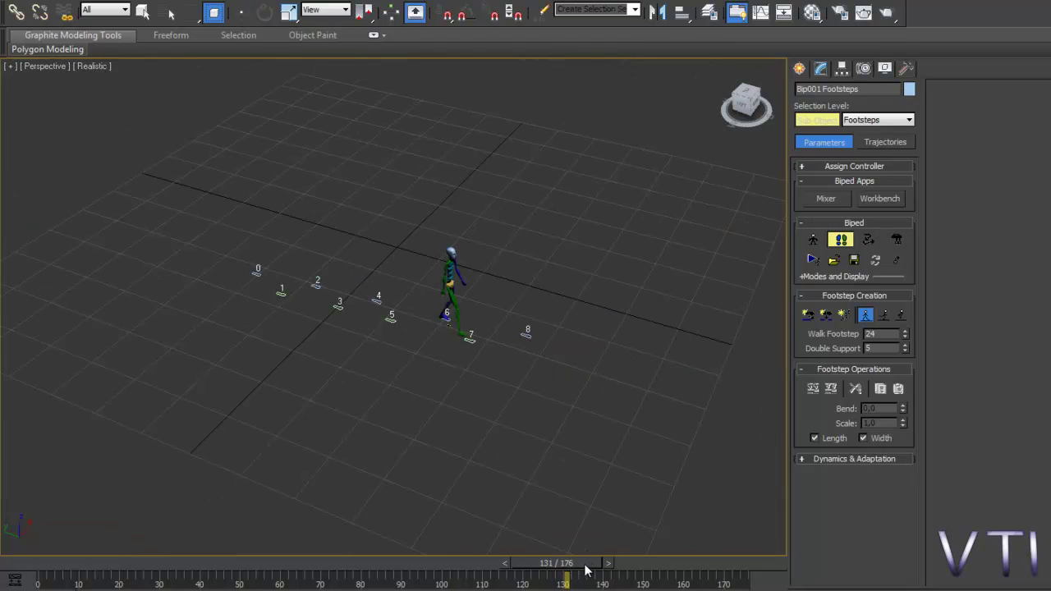
left_click_drag(586, 565, 326, 552)
key("w")
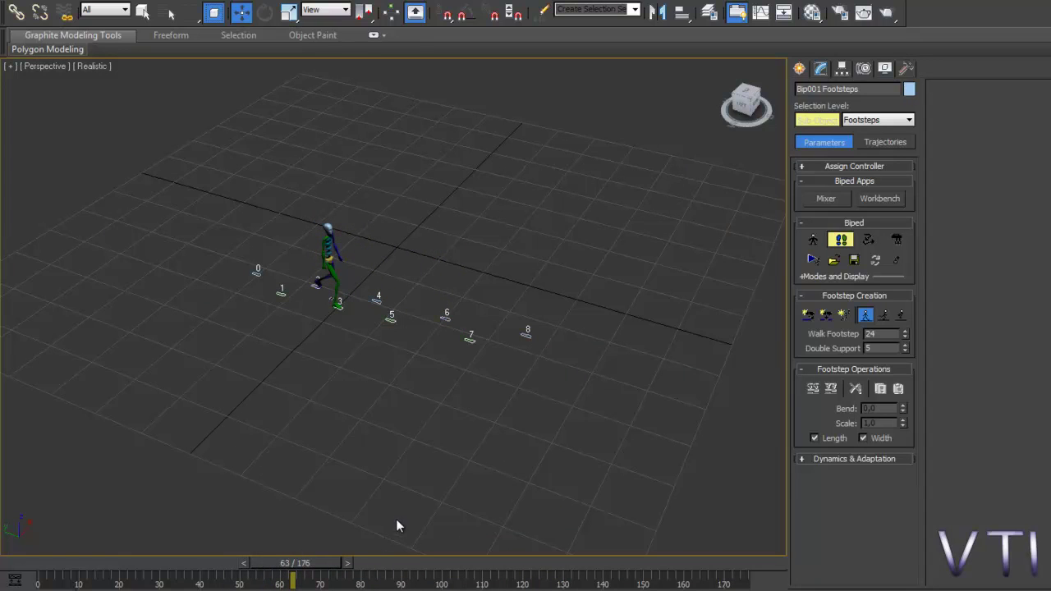
Step: Examine the biped's stride between footsteps 2 and 3 at frame 63 in close and wider views
middle_click_drag(396, 519, 427, 479)
scroll(399, 328, "up", 5)
scroll(427, 452, "down", 3)
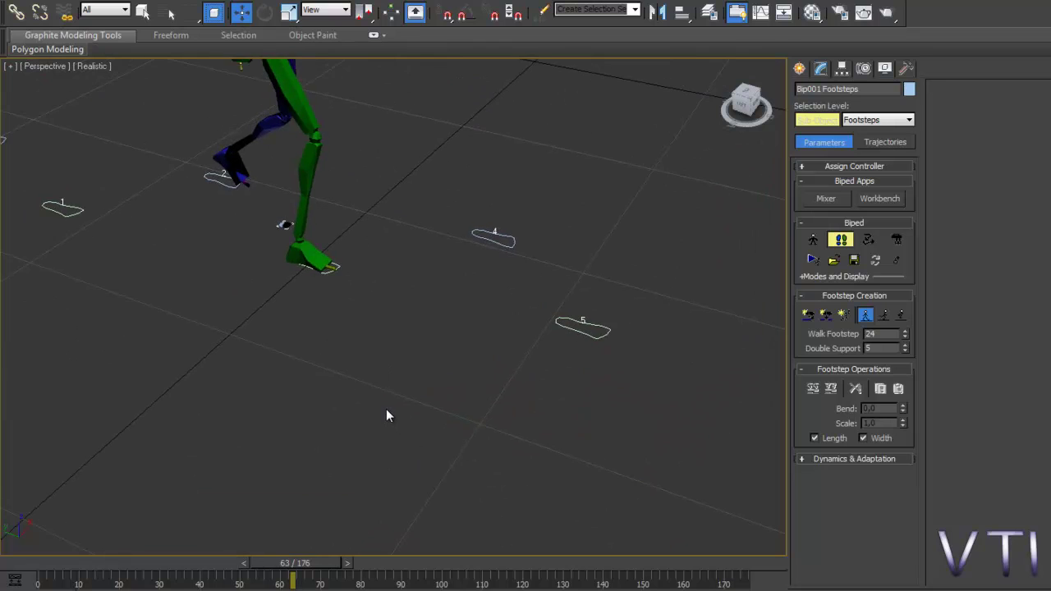
scroll(389, 426, "down", 2)
middle_click_drag(381, 369, 414, 422)
scroll(385, 424, "up", 4)
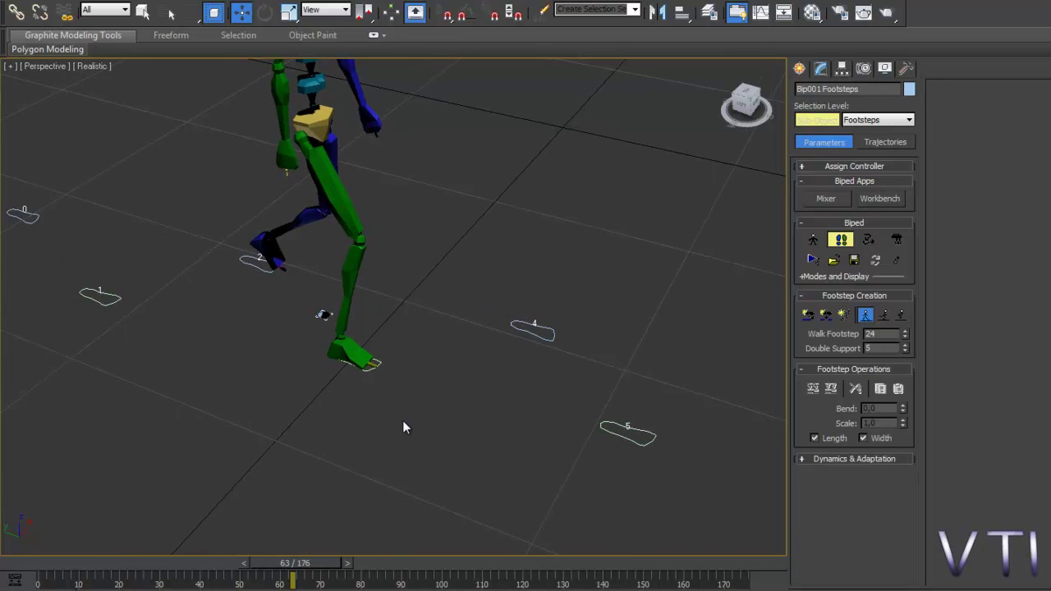
scroll(402, 427, "down", 2)
middle_click_drag(425, 439, 409, 409)
scroll(397, 436, "down", 4)
scroll(398, 439, "up", 4)
scroll(409, 403, "down", 3)
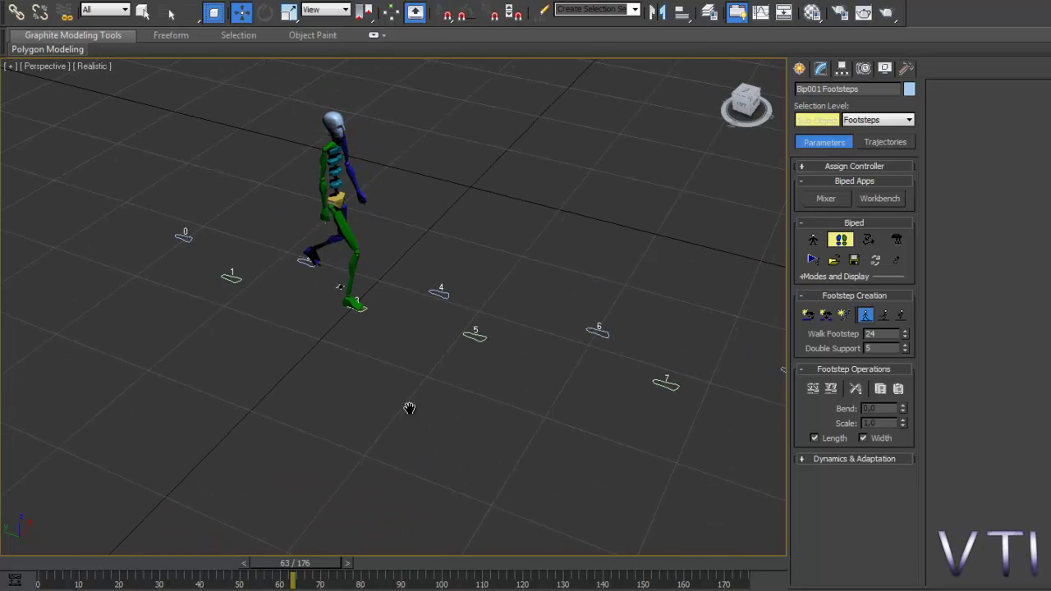
Step: Create multiple walk footsteps, adding 10 alternating ones that start right, after the last footstep, with auto timing
left_click(843, 315)
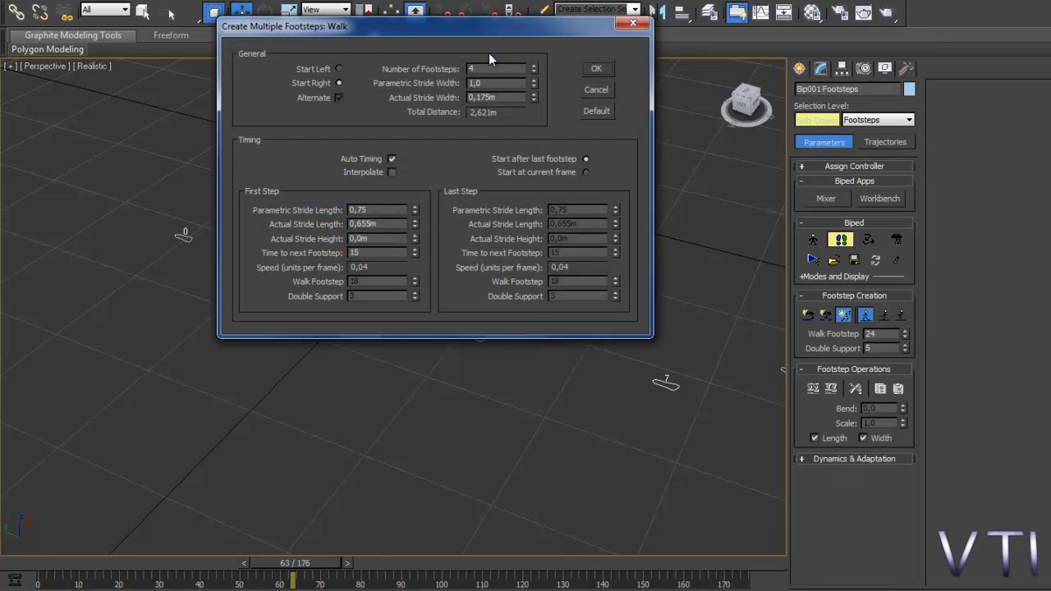
left_click_drag(468, 31, 798, 185)
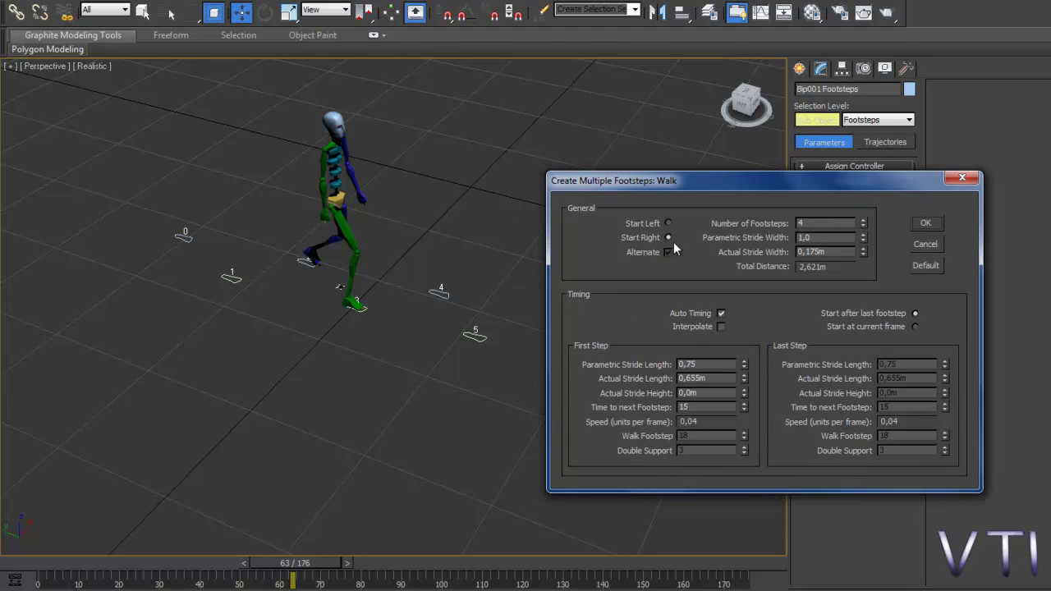
double_click(819, 228)
type("10")
left_click_drag(830, 182, 770, 172)
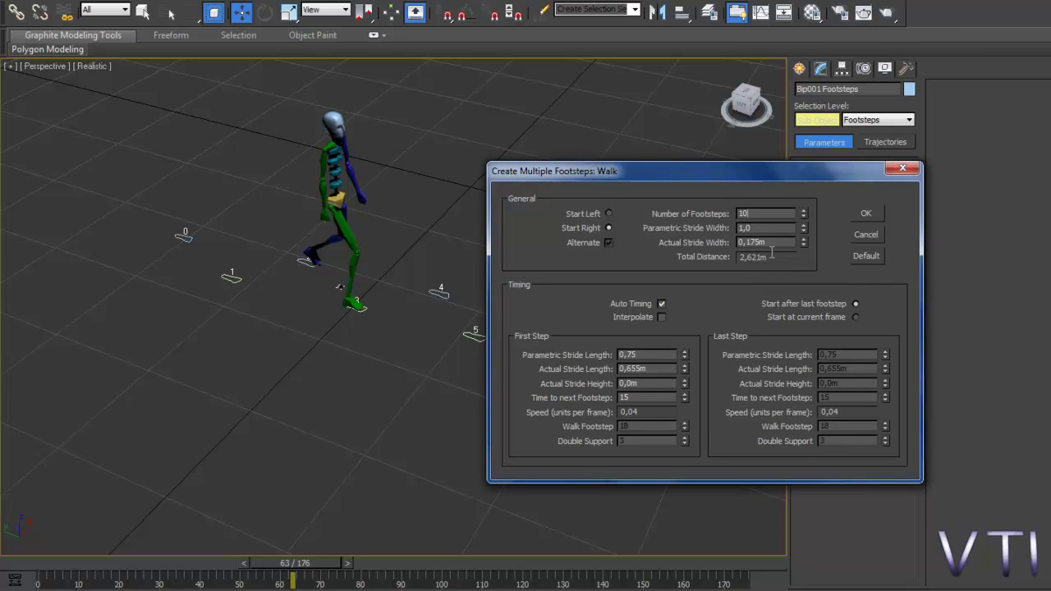
left_click_drag(750, 177, 515, 218)
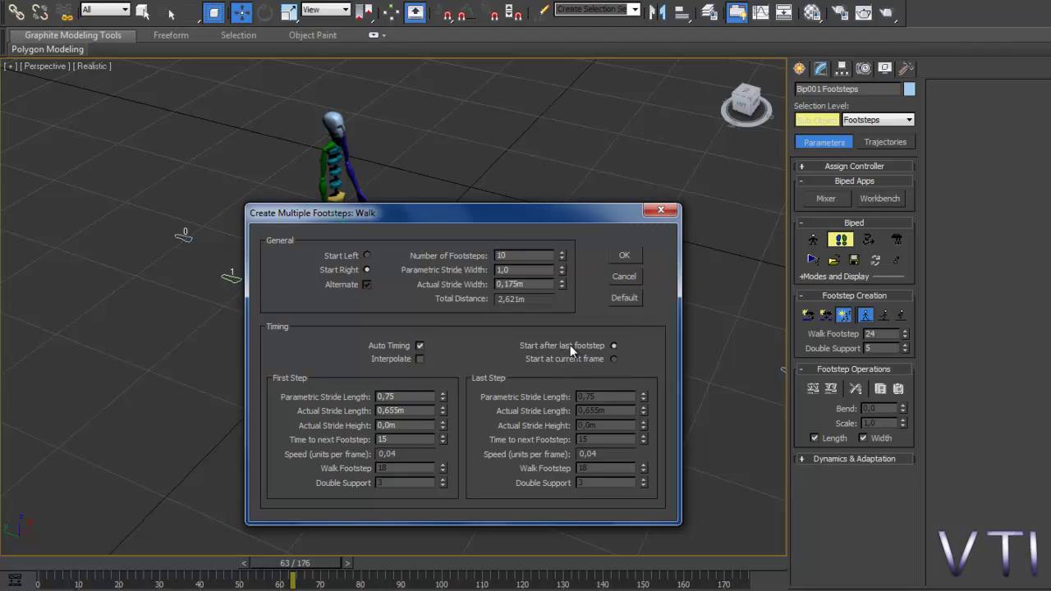
left_click_drag(509, 215, 465, 111)
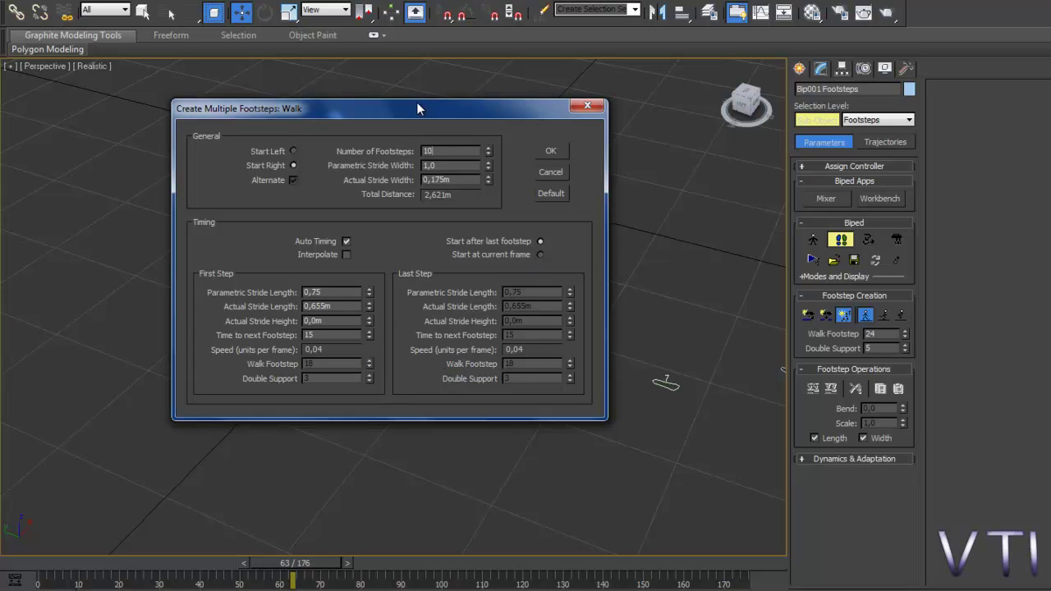
left_click_drag(420, 101, 739, 90)
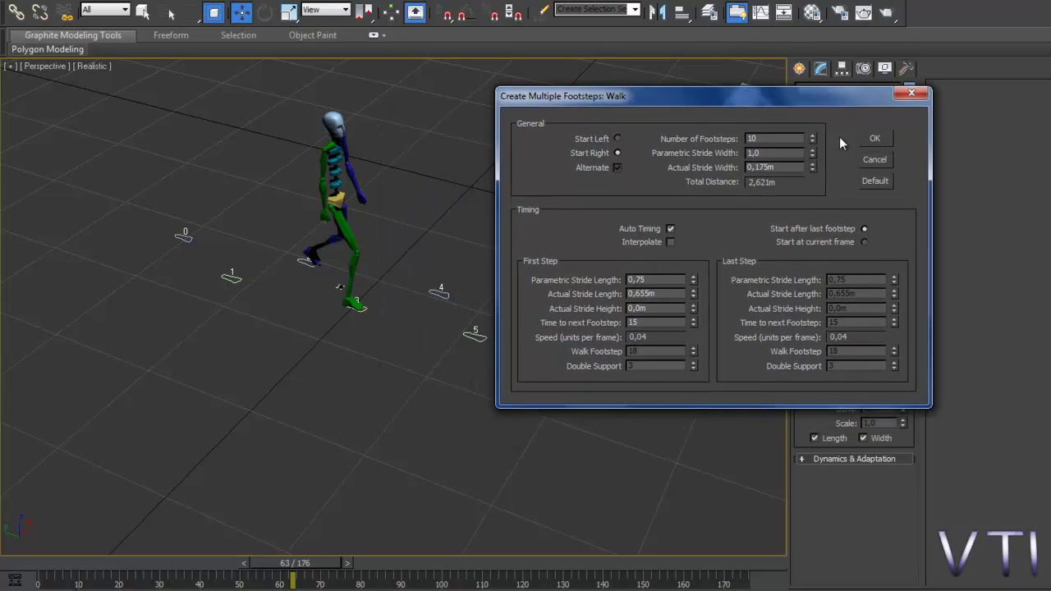
left_click(875, 140)
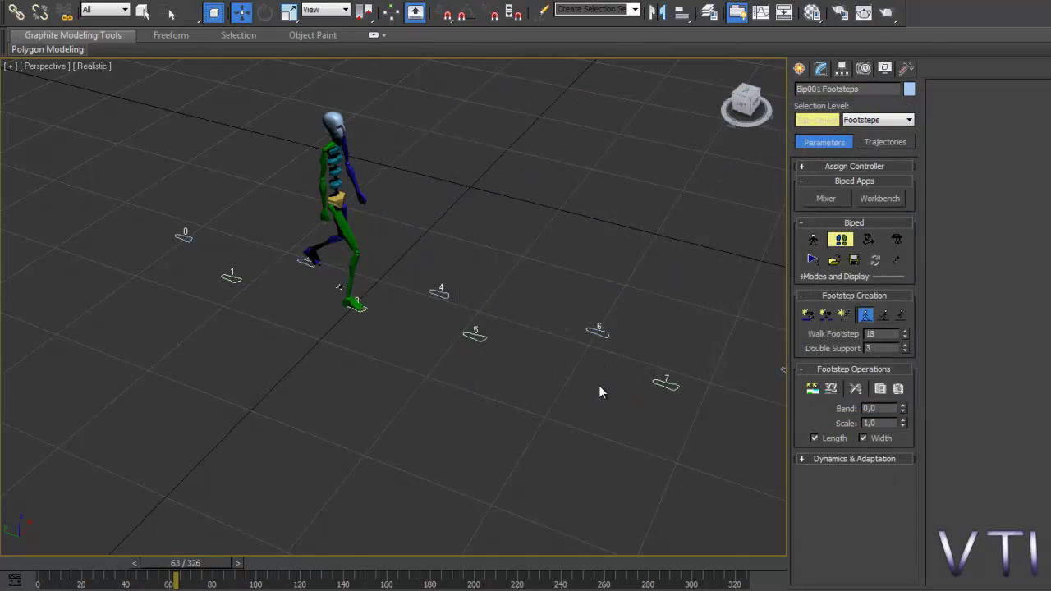
middle_click_drag(599, 392, 564, 418)
scroll(397, 351, "down", 5)
scroll(437, 359, "up", 3)
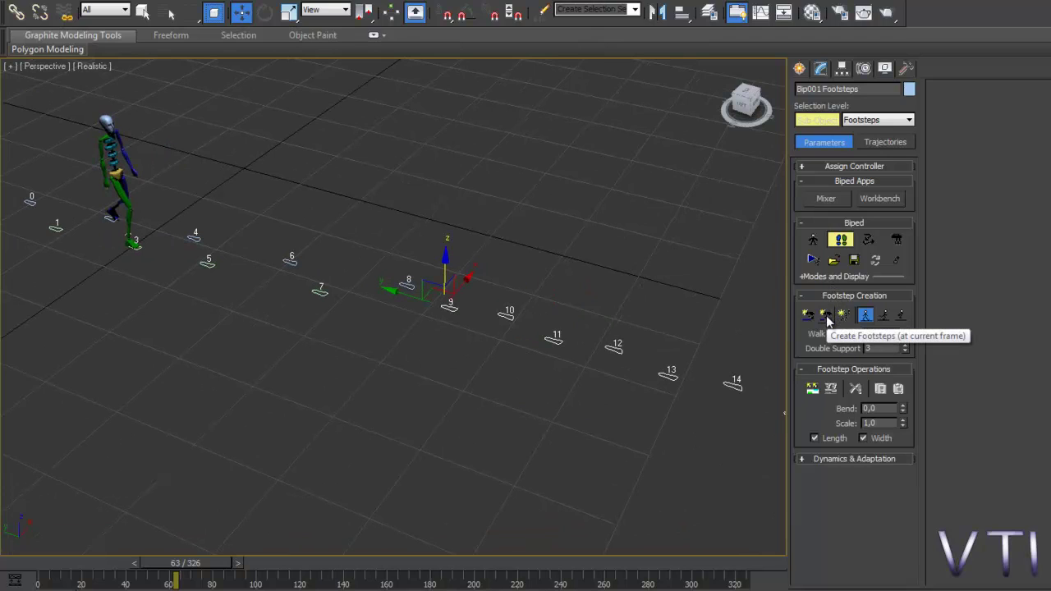
Step: Create keys for the newly added inactive walk footsteps, up to footstep 18
left_click(812, 389)
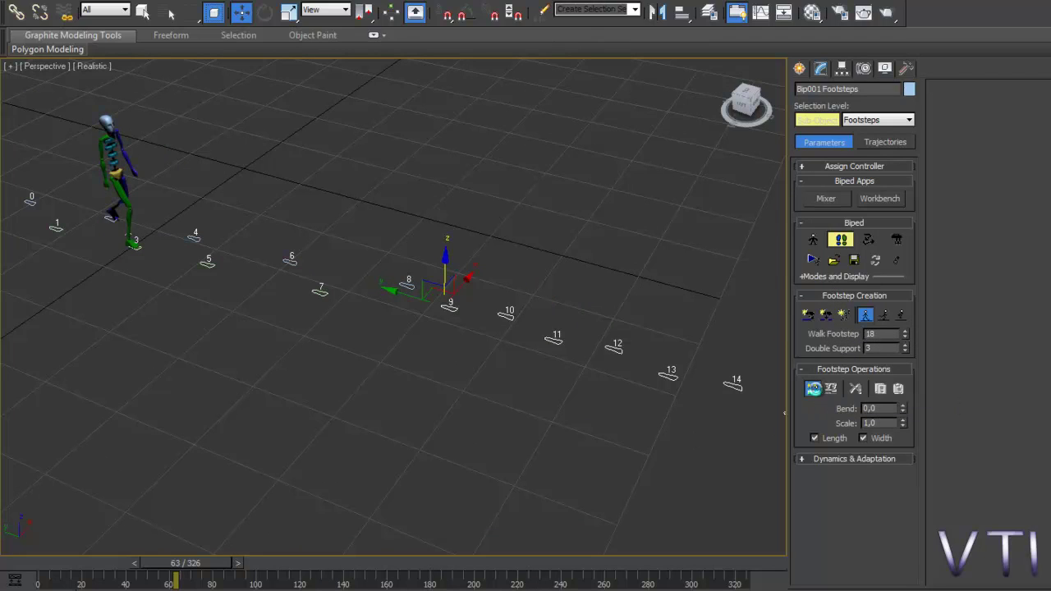
scroll(407, 357, "down", 5)
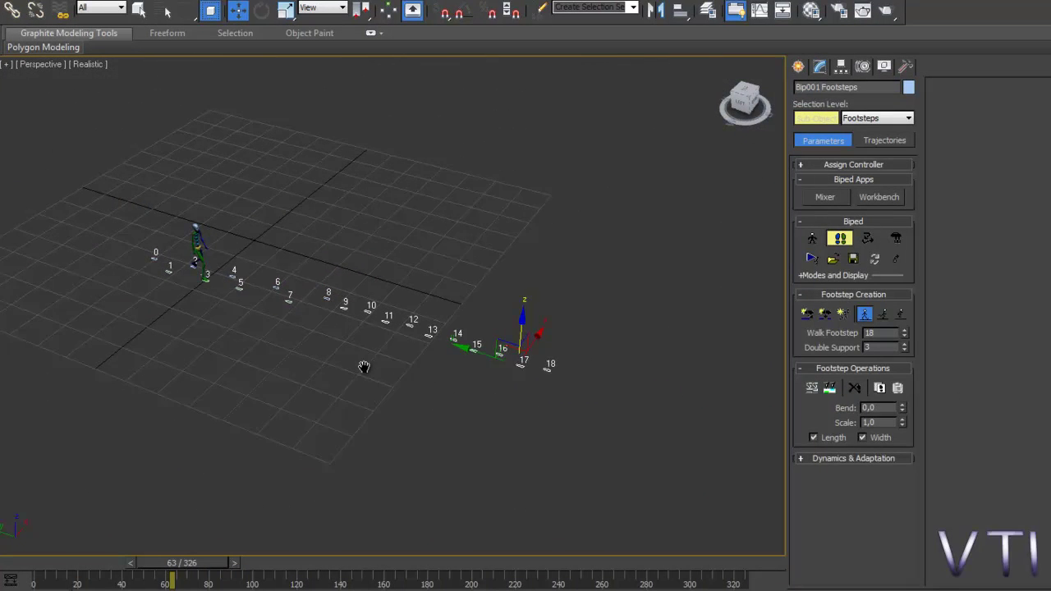
scroll(364, 364, "down", 5)
scroll(364, 366, "up", 5)
double_click(882, 333)
middle_click_drag(375, 373, 344, 366)
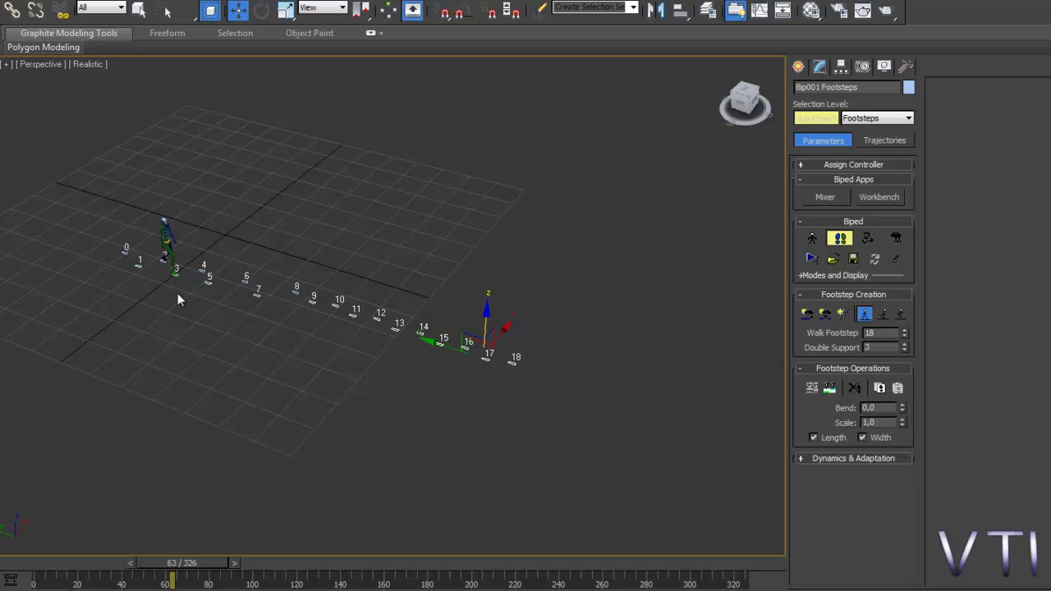
Step: Look over the extended row of walk footsteps and play the biped's walk along it
left_click_drag(349, 275, 292, 341)
left_click_drag(374, 283, 321, 325)
middle_click_drag(202, 311, 247, 317)
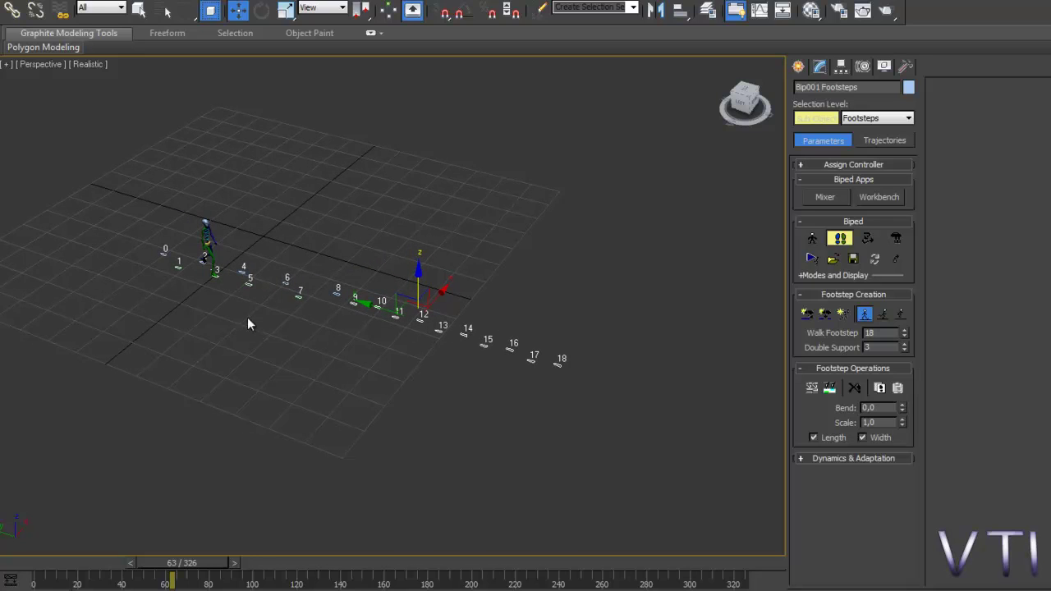
scroll(312, 347, "down", 4)
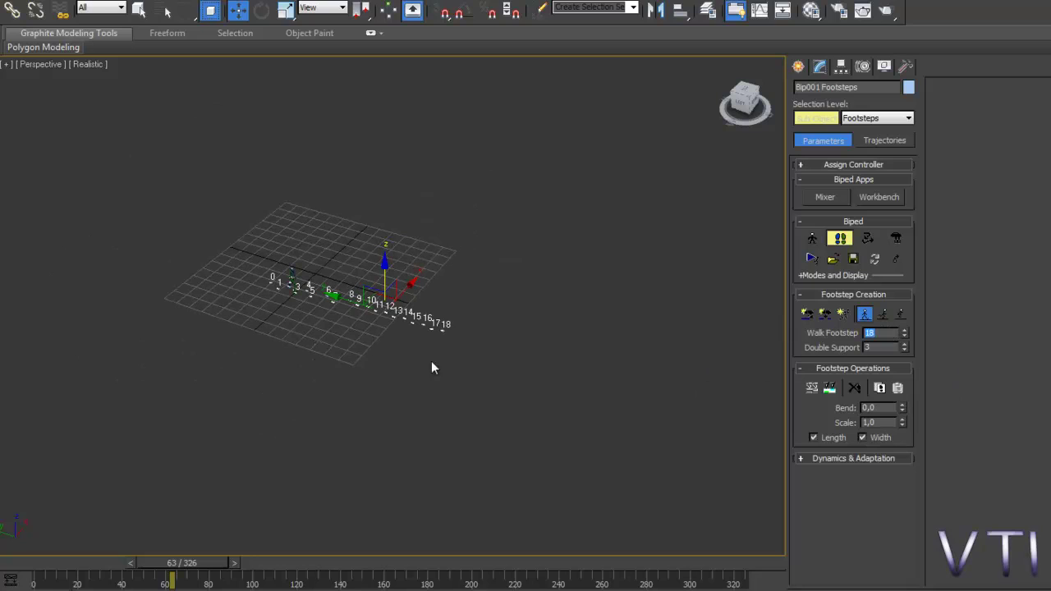
scroll(431, 361, "up", 4)
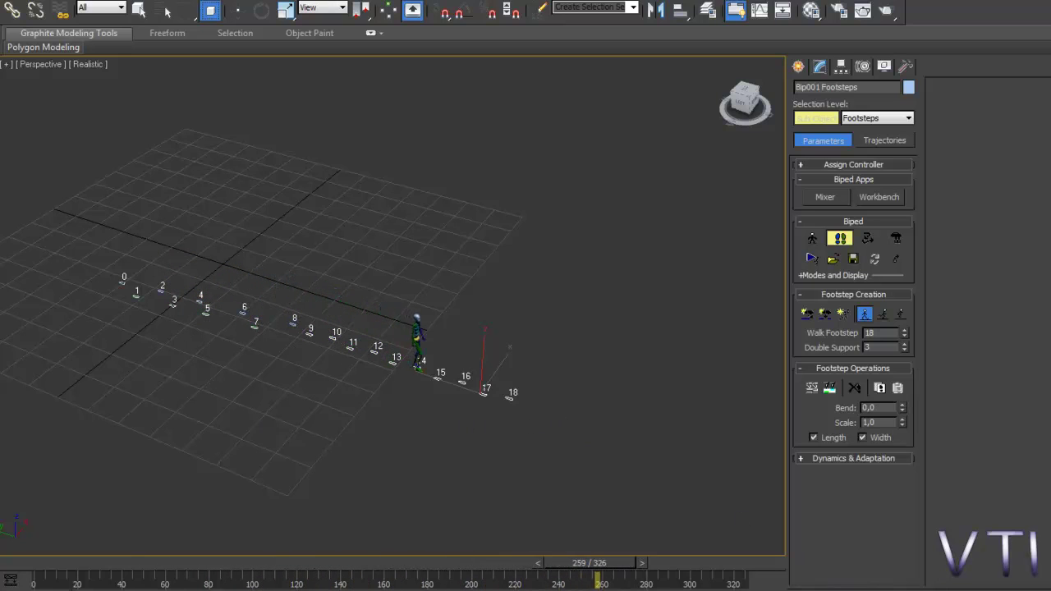
key("w")
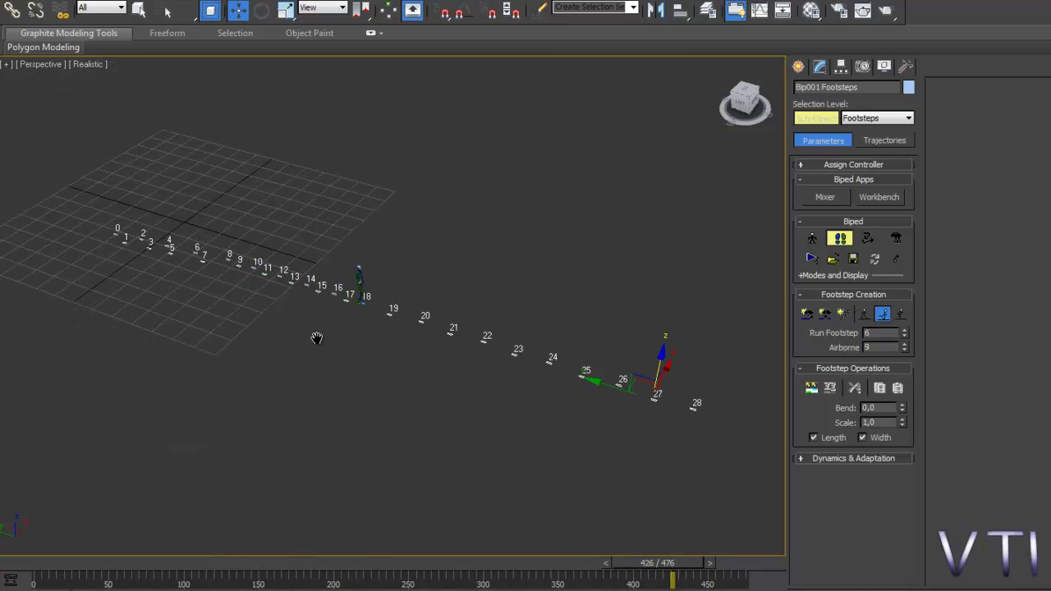
Step: Create keys for the inactive run footsteps 19 to 28
middle_click_drag(317, 335, 280, 331)
left_click_drag(450, 328, 656, 382)
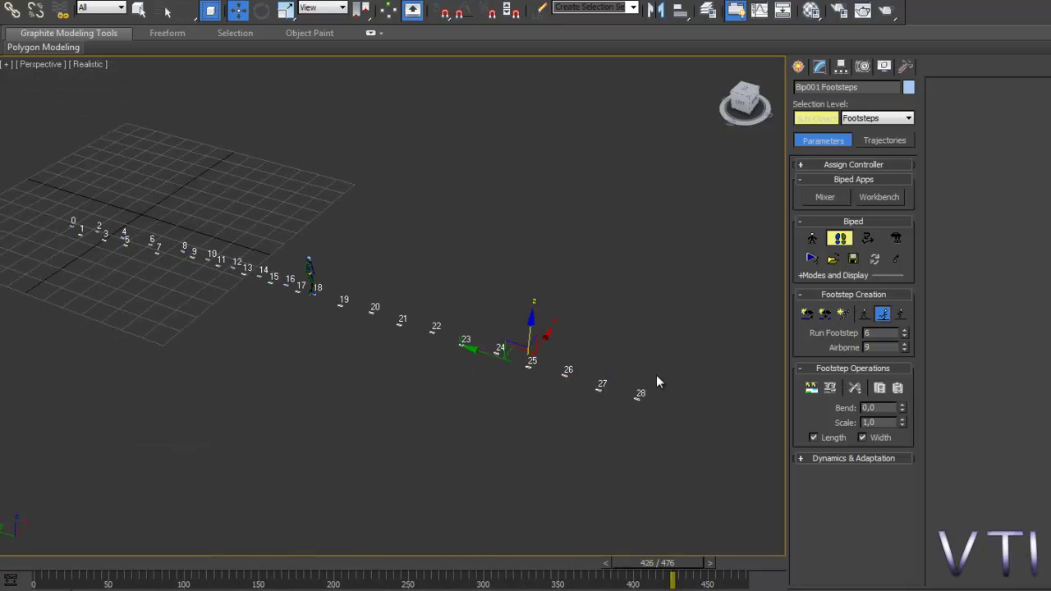
left_click(812, 391)
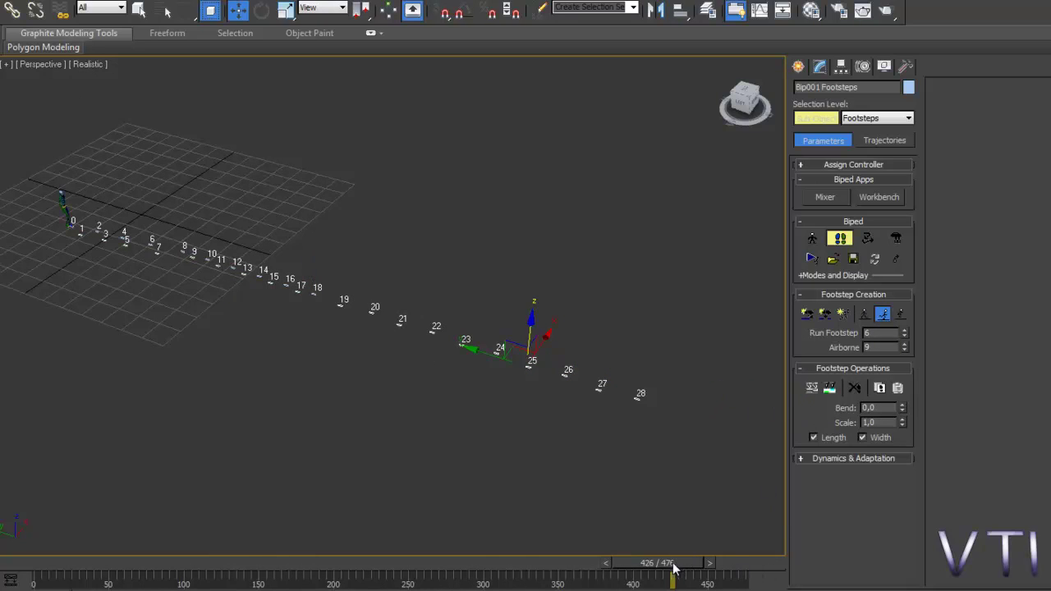
Step: Scrub back to about frame 261 and play the biped's transition from walking to running along the footsteps
left_click_drag(673, 564, 441, 565)
key("w")
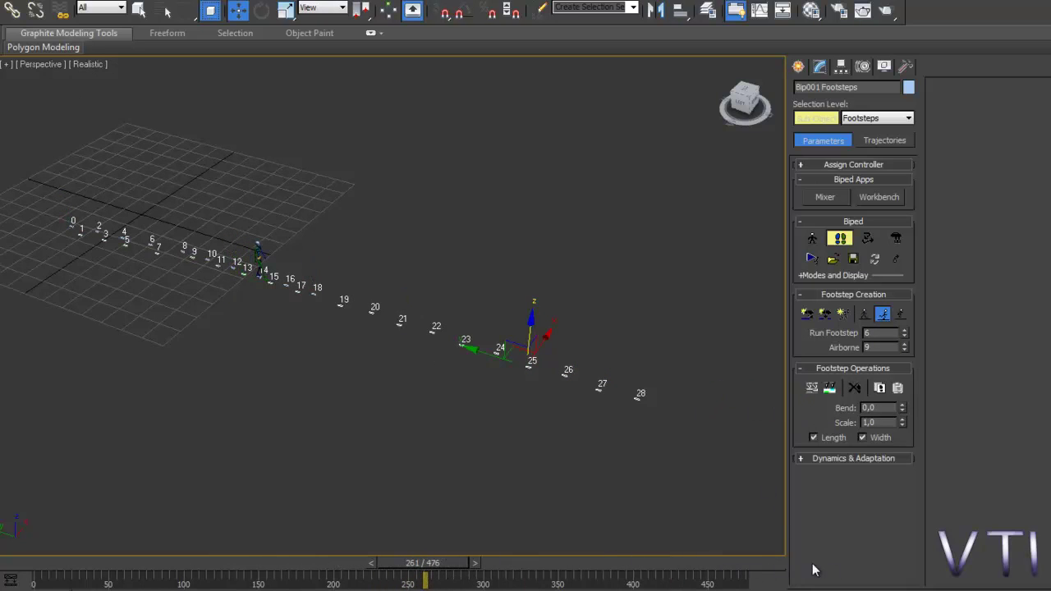
left_click(944, 587)
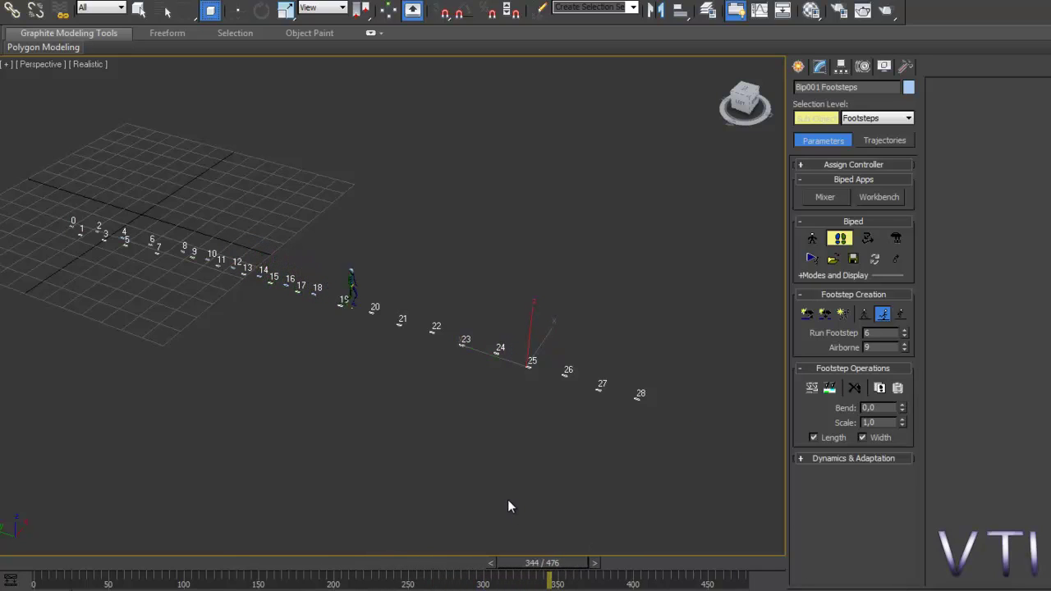
middle_click_drag(494, 496, 411, 419)
scroll(490, 446, "up", 3)
scroll(413, 410, "down", 3)
scroll(331, 403, "down", 4)
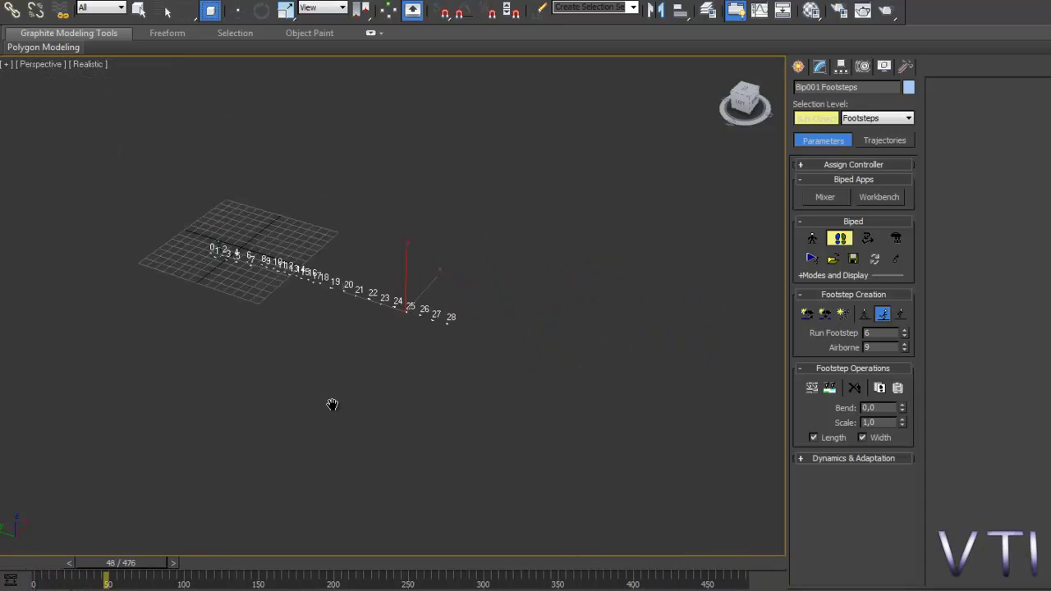
middle_click_drag(330, 403, 342, 401)
scroll(343, 393, "up", 4)
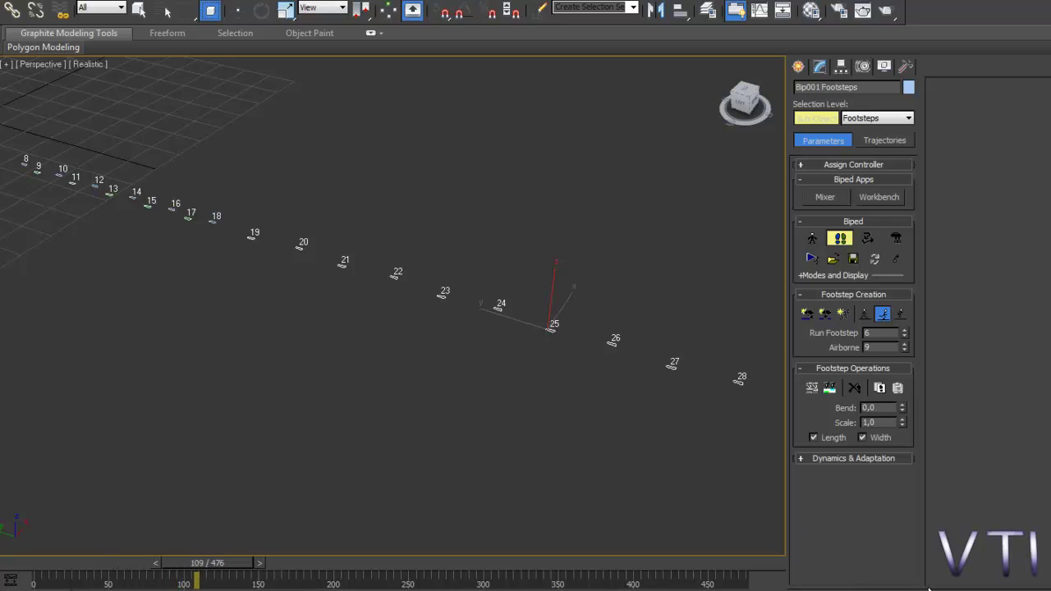
key("w")
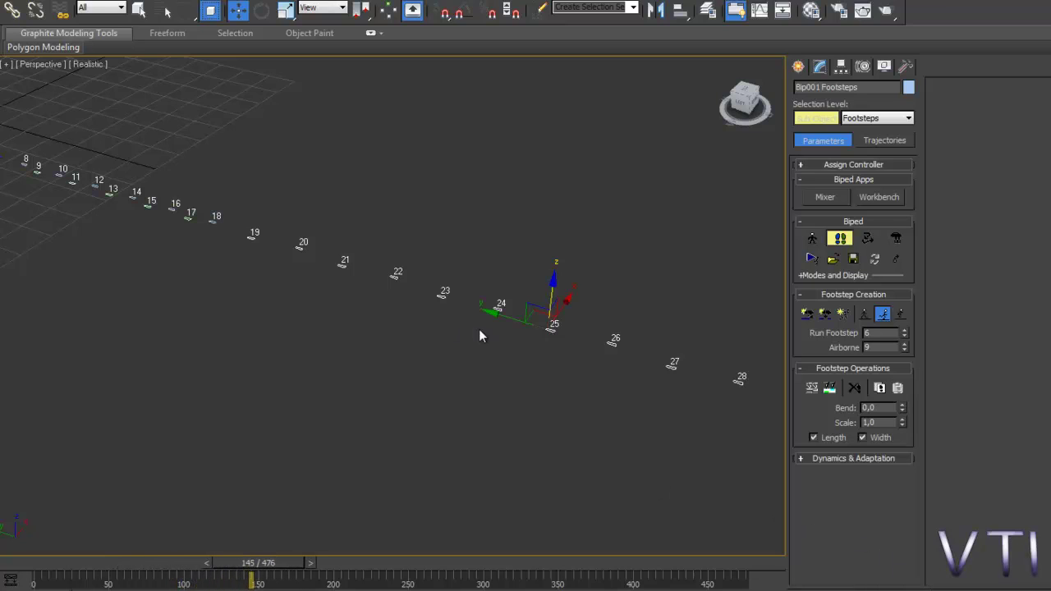
Step: Switch footstep creation to Jump and set 2 Feet Down to 10
scroll(479, 329, "down", 4)
middle_click_drag(642, 461, 493, 419)
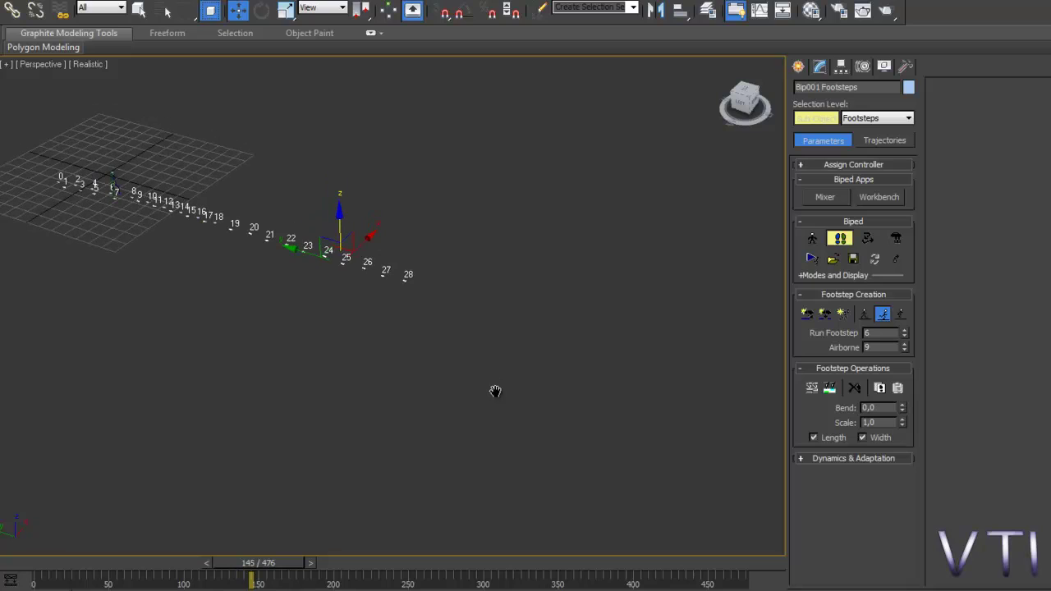
left_click(901, 315)
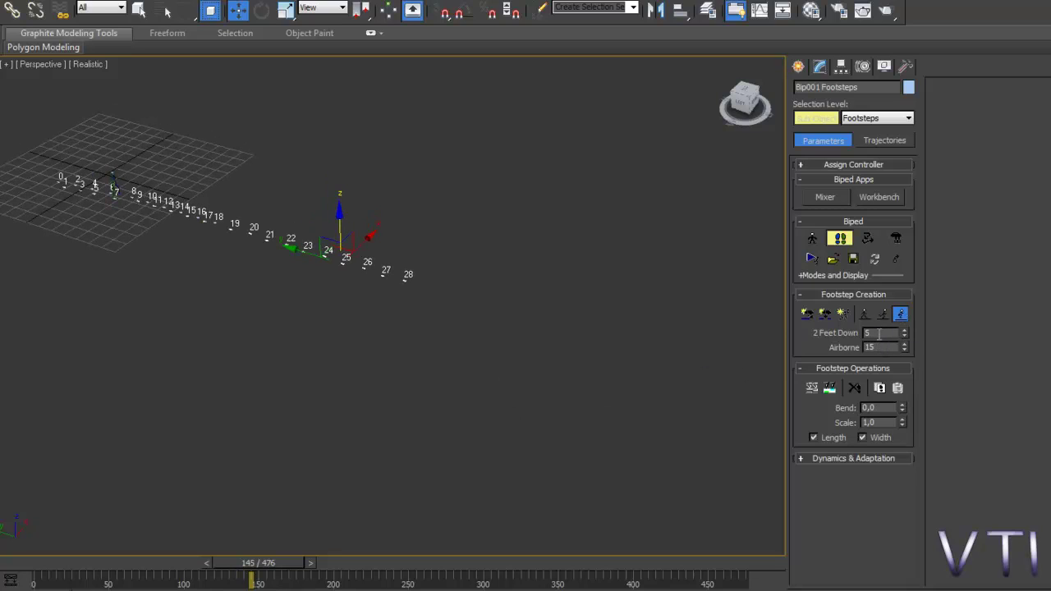
left_click_drag(877, 332, 864, 332)
mouse_move(478, 369)
middle_mouse_down()
mouse_move(460, 364)
mouse_move(521, 373)
mouse_move(464, 355)
mouse_move(474, 354)
mouse_move(464, 368)
mouse_move(481, 363)
middle_mouse_up()
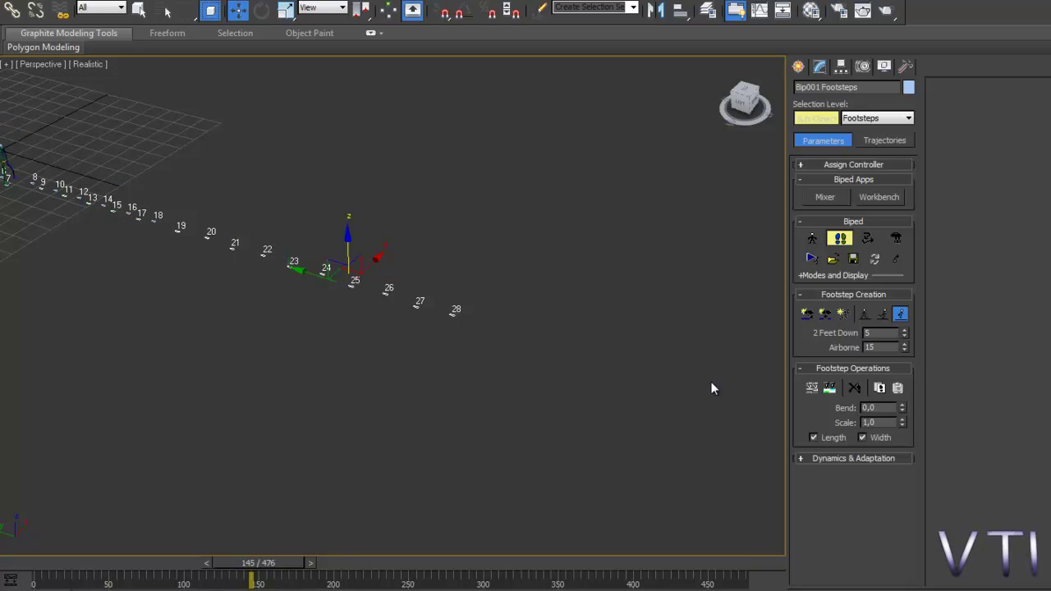
double_click(872, 333)
type("10")
key("Return")
middle_click_drag(688, 397, 715, 396)
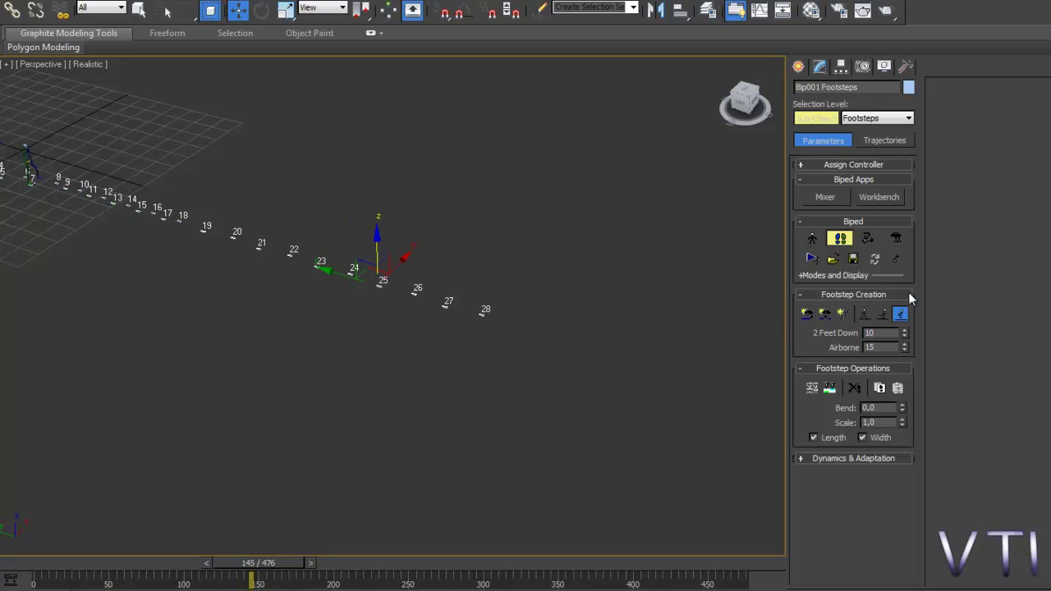
Step: Create multiple jump footsteps, adding 10 alternating ones that start right, after the last footstep, with auto timing
left_click(844, 314)
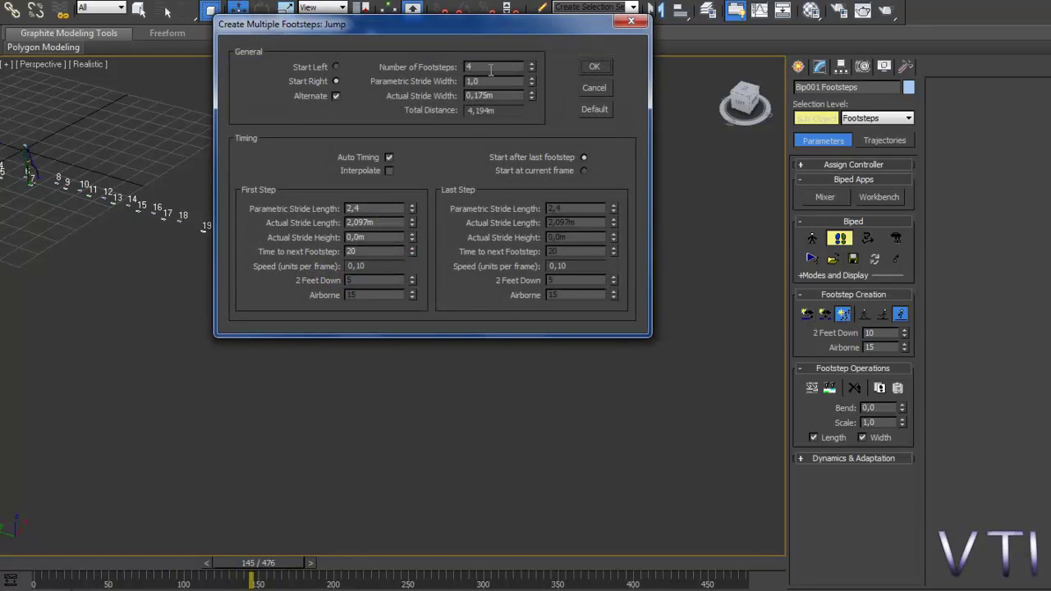
double_click(490, 70)
type("10")
key("Return")
left_click_drag(527, 36, 479, 37)
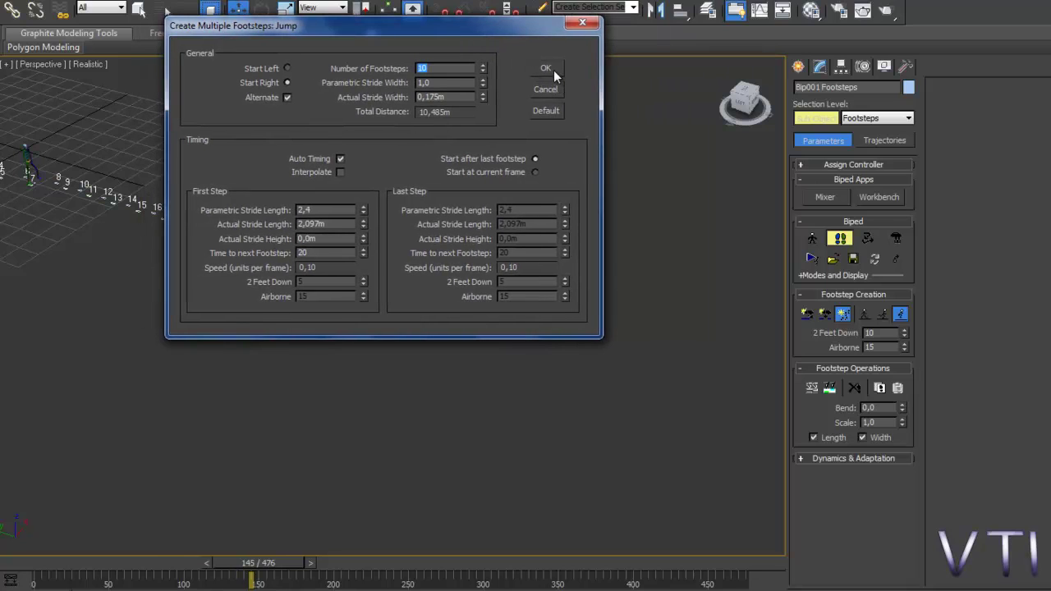
left_click(546, 69)
scroll(436, 320, "down", 4)
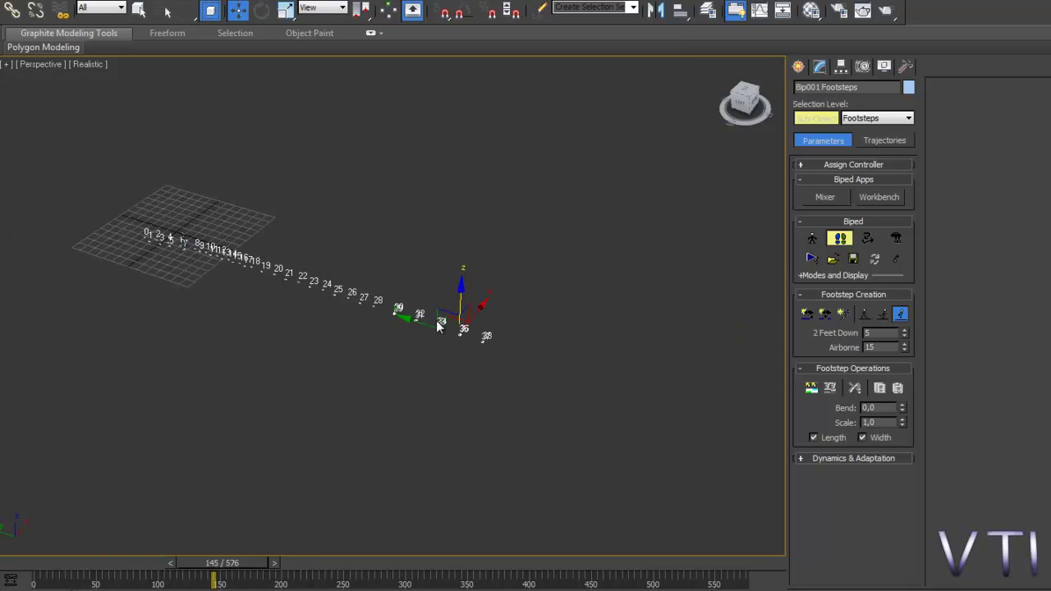
Step: Examine the new jump footsteps 29 to 38 and play the existing walk and run up to frame 446
left_click(437, 320)
key("q")
left_click_drag(266, 563, 358, 563)
key("w")
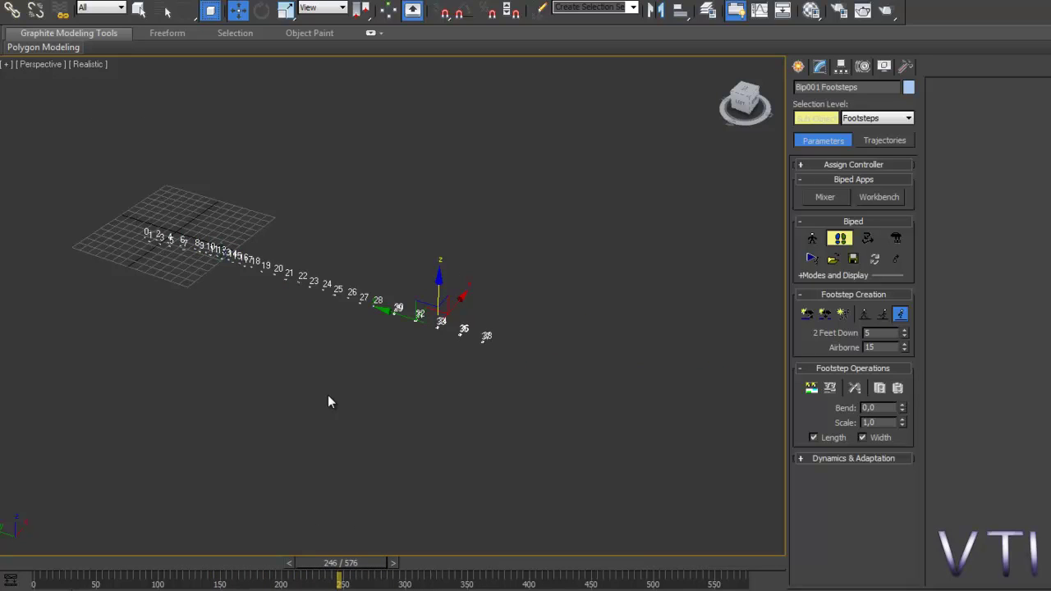
middle_click_drag(331, 402, 506, 341)
scroll(272, 389, "up", 5)
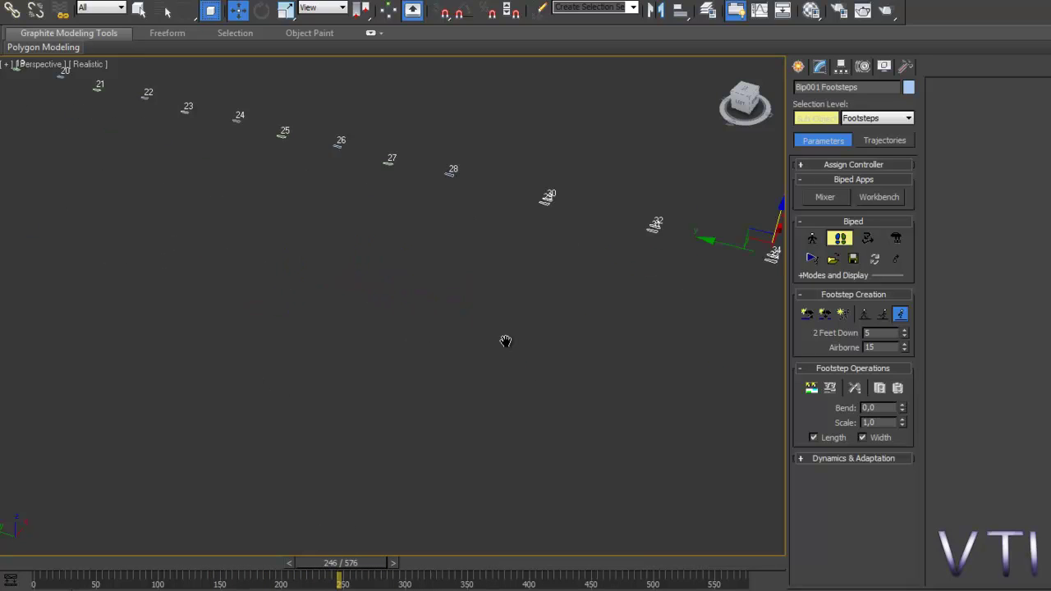
middle_click_drag(402, 347, 456, 398)
scroll(417, 368, "up", 5)
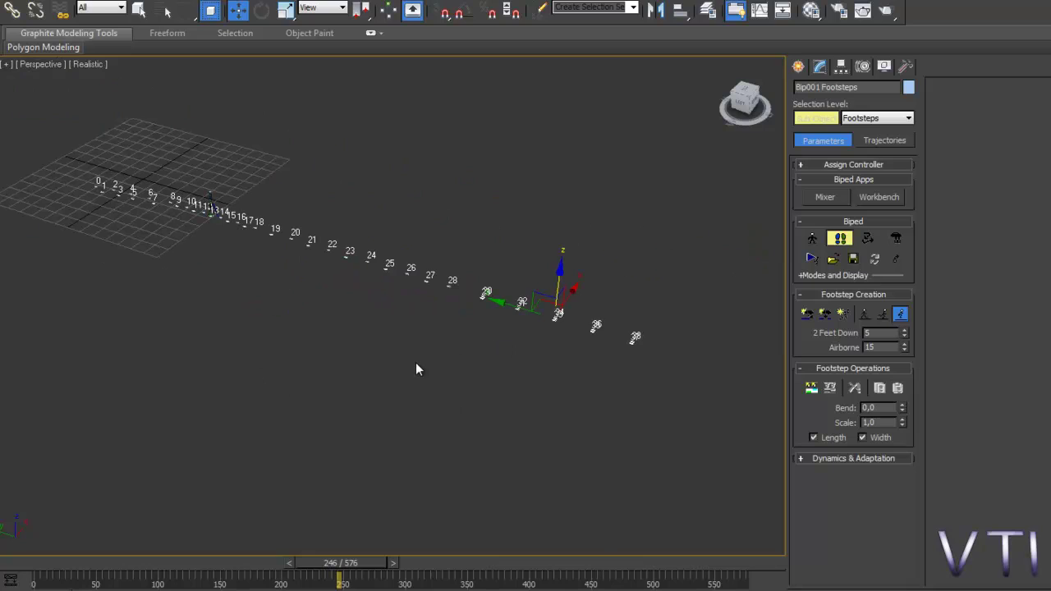
middle_click_drag(417, 368, 437, 367)
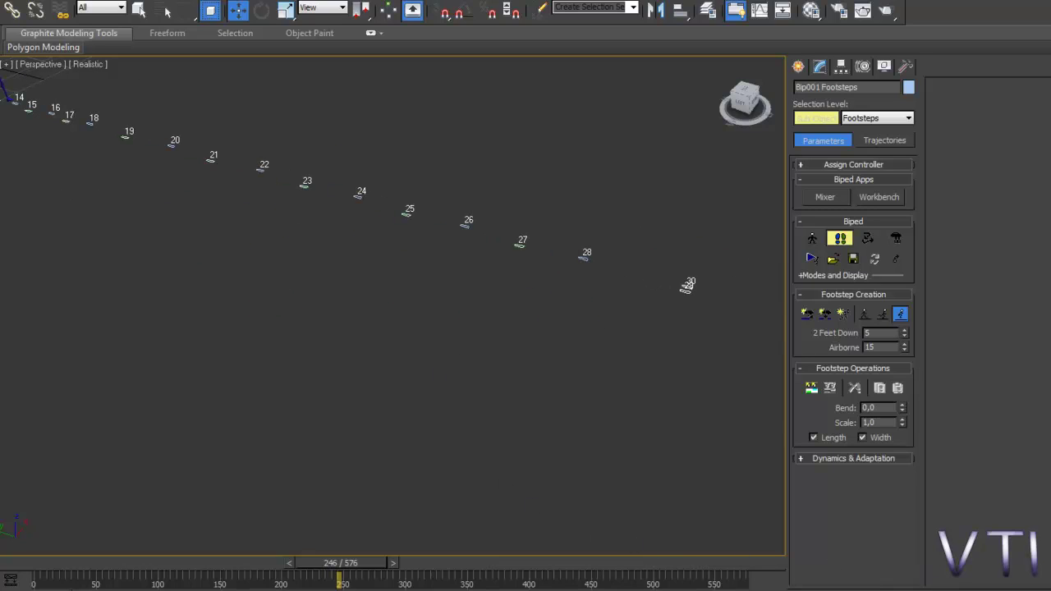
key("/")
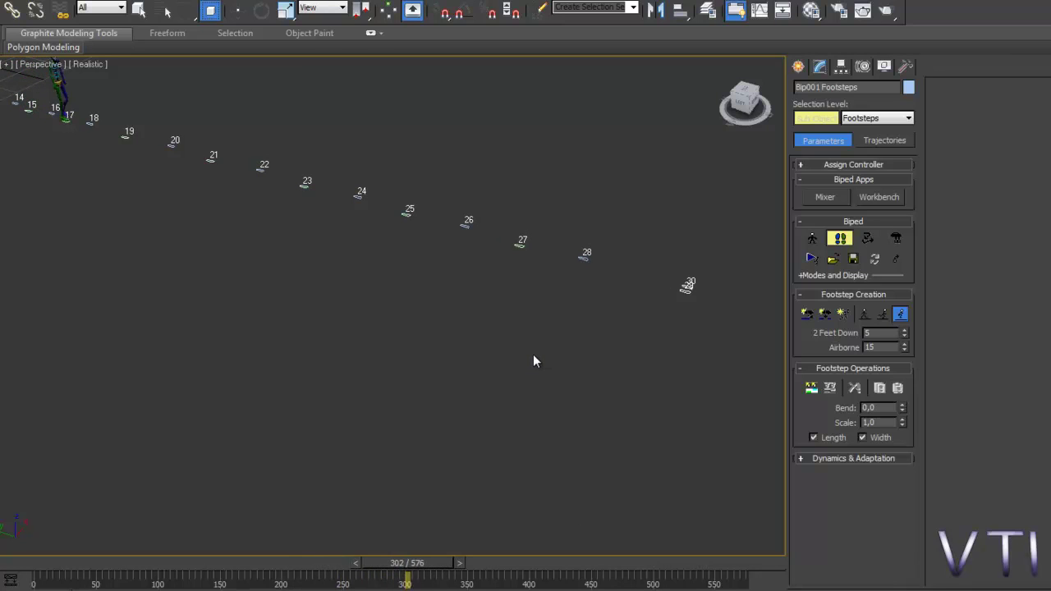
key("/")
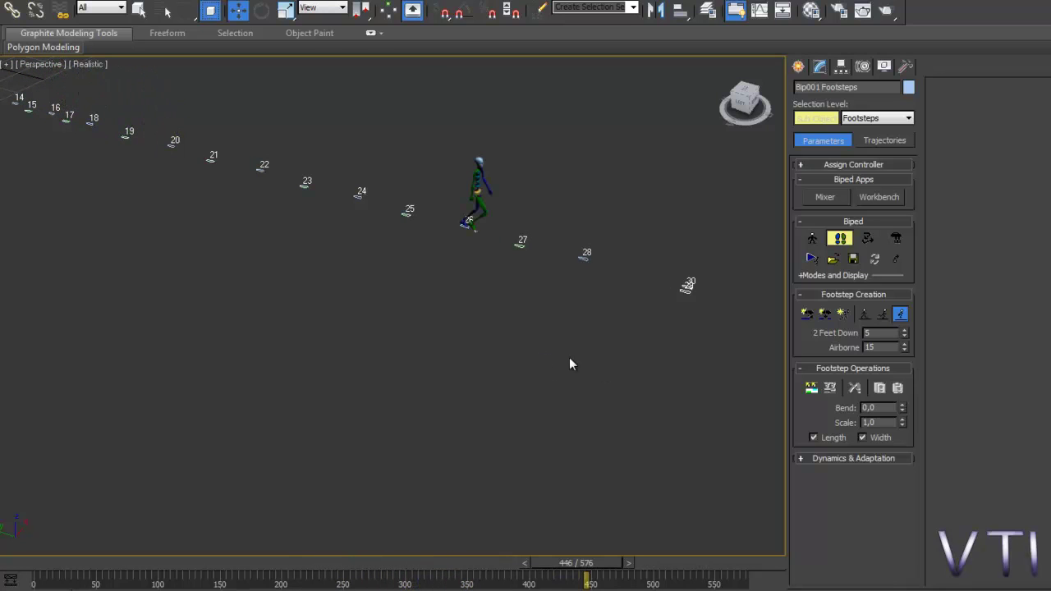
mouse_move(458, 336)
middle_mouse_down()
mouse_move(441, 347)
mouse_move(471, 354)
mouse_move(457, 352)
middle_mouse_up()
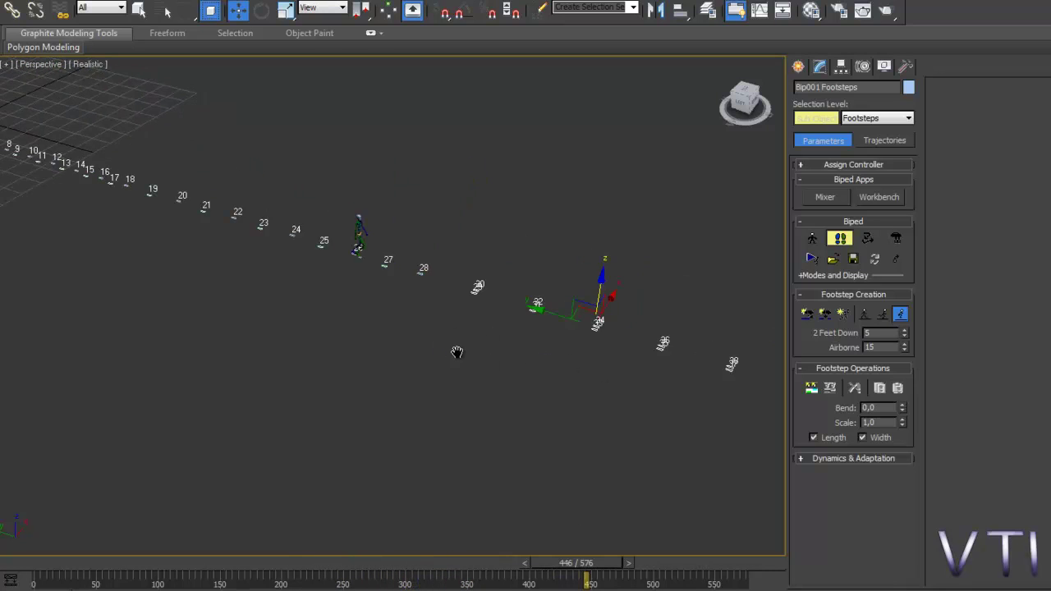
Step: Create keys for the inactive jump footsteps 29 to 38
left_click(812, 391)
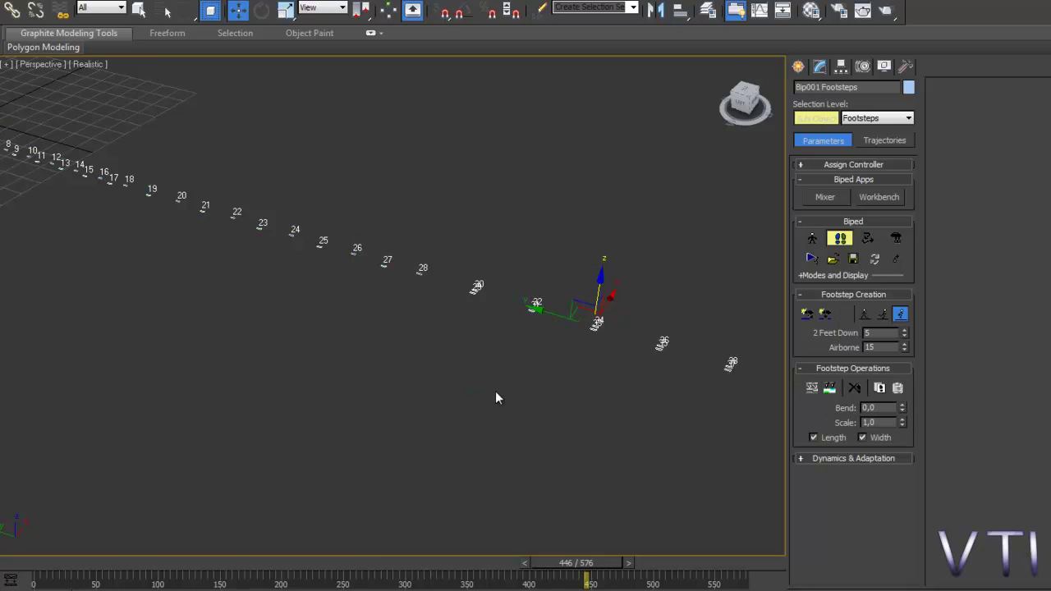
middle_click_drag(460, 384, 394, 371)
scroll(399, 375, "down", 5)
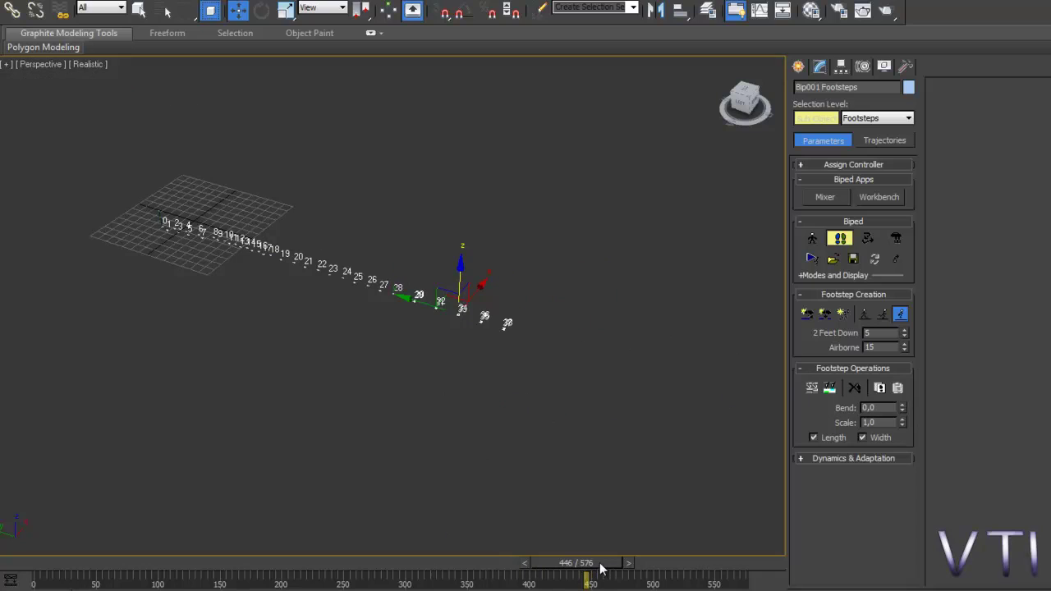
Step: Scrub back to frame 373 and play the biped's run and jumps across the final footsteps
left_click_drag(600, 568, 490, 566)
middle_click_drag(515, 505, 455, 478)
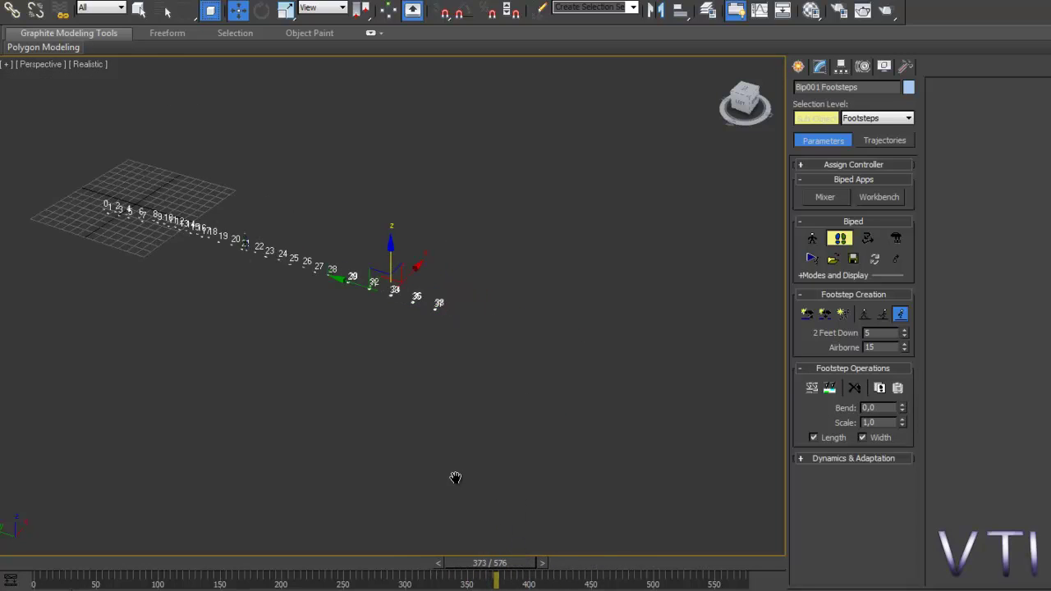
scroll(399, 452, "up", 3)
middle_click_drag(399, 453, 448, 436)
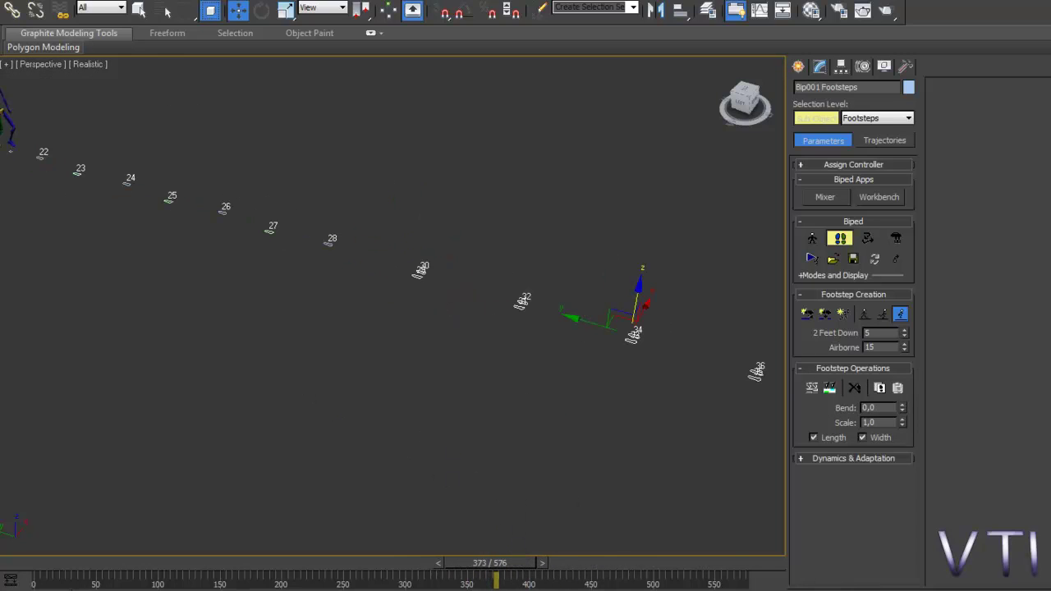
key("/")
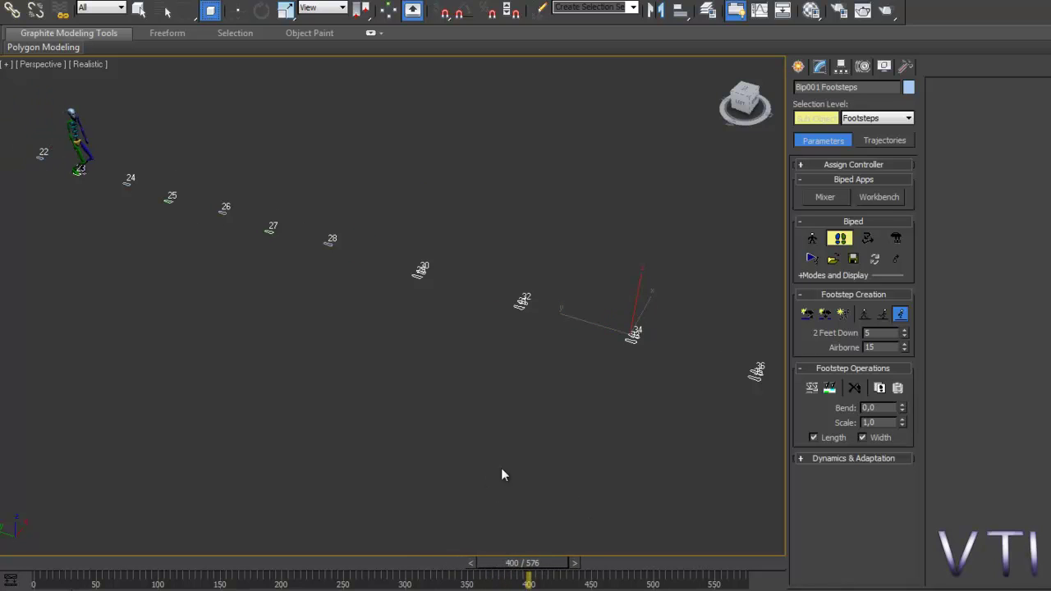
middle_click_drag(500, 474, 405, 436)
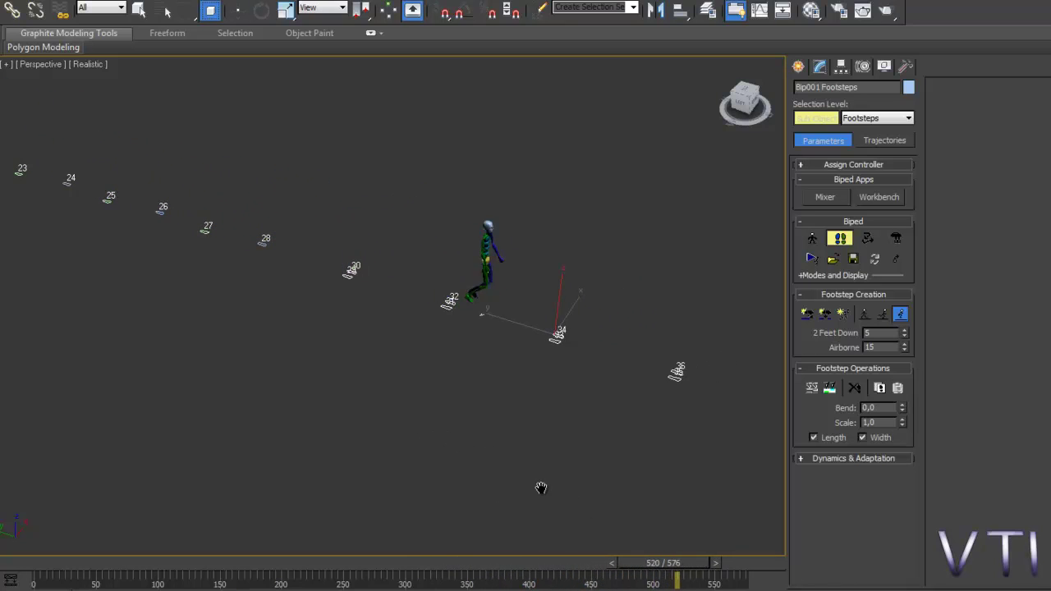
middle_click_drag(559, 466, 415, 427)
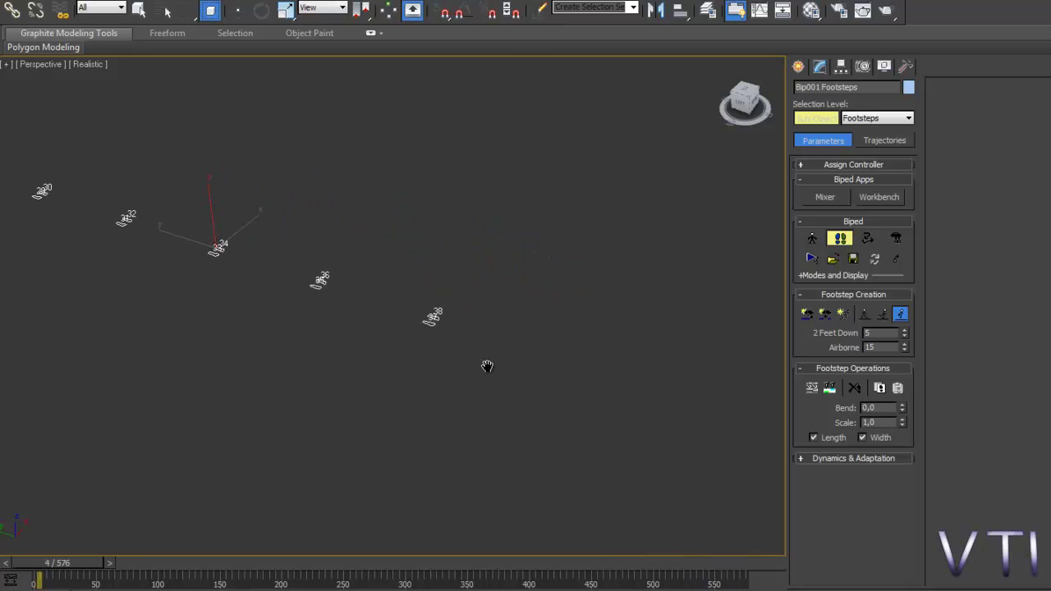
key("w")
scroll(509, 402, "down", 8)
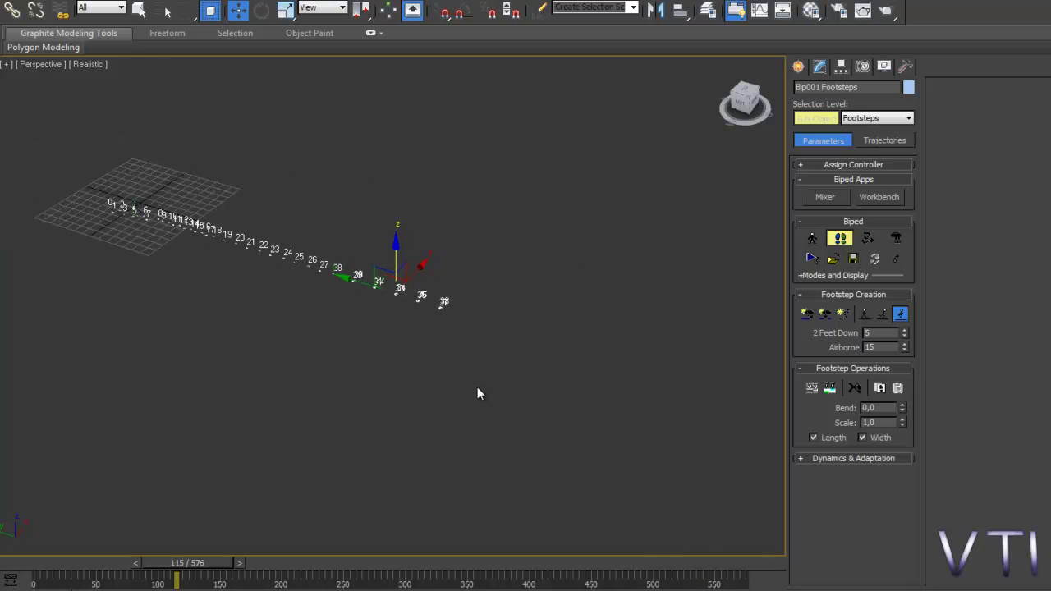
scroll(462, 386, "up", 5)
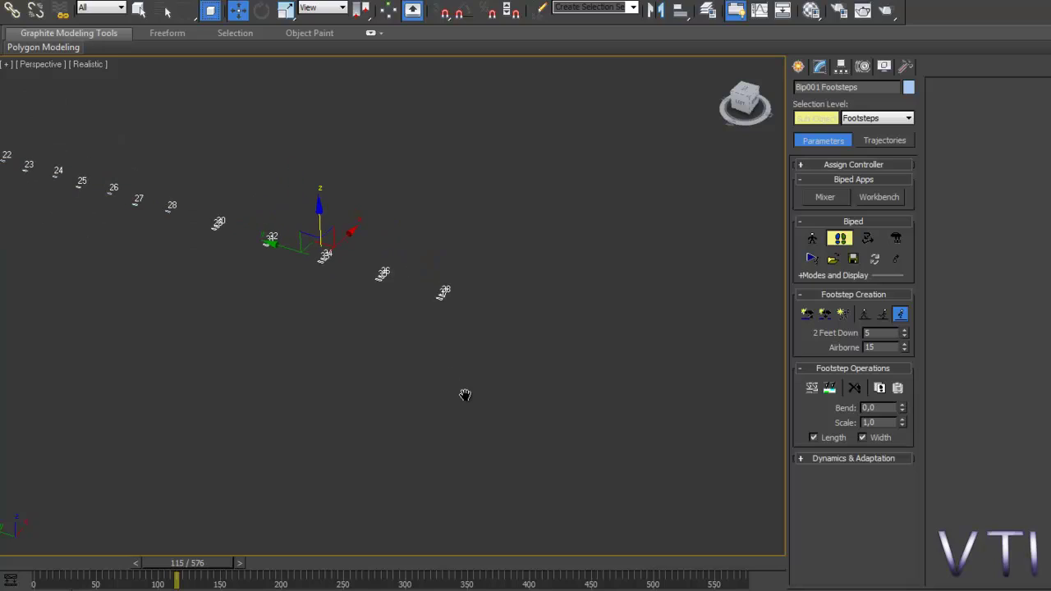